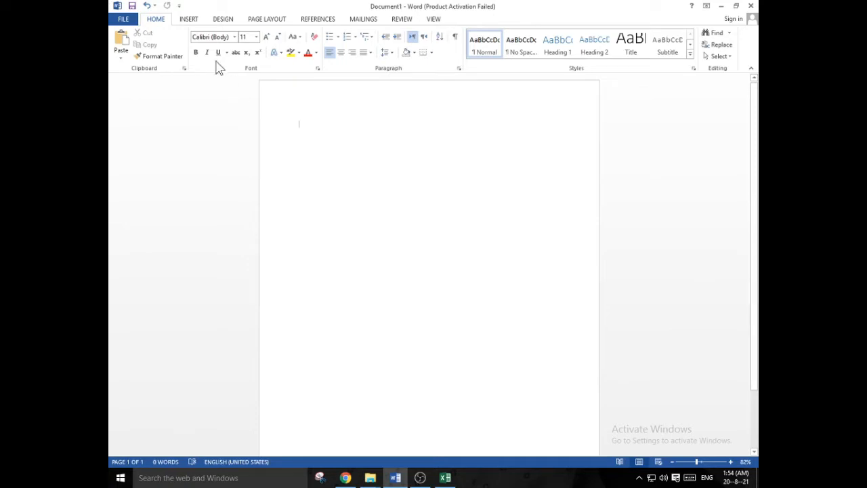
Step: Insert the picture FILE1864.JPG from the personal photo subfolder of Camera on Local Disk D
{"action": "left_click", "coordinate": [189, 19]}
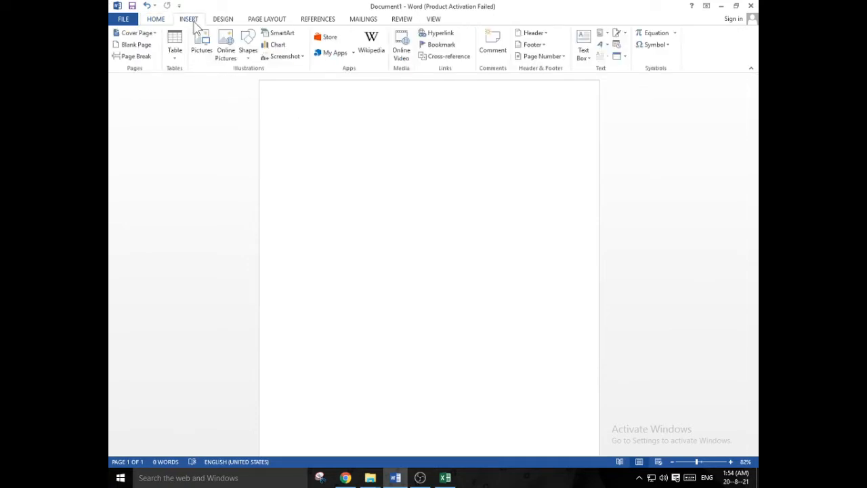
{"action": "left_click", "coordinate": [202, 57]}
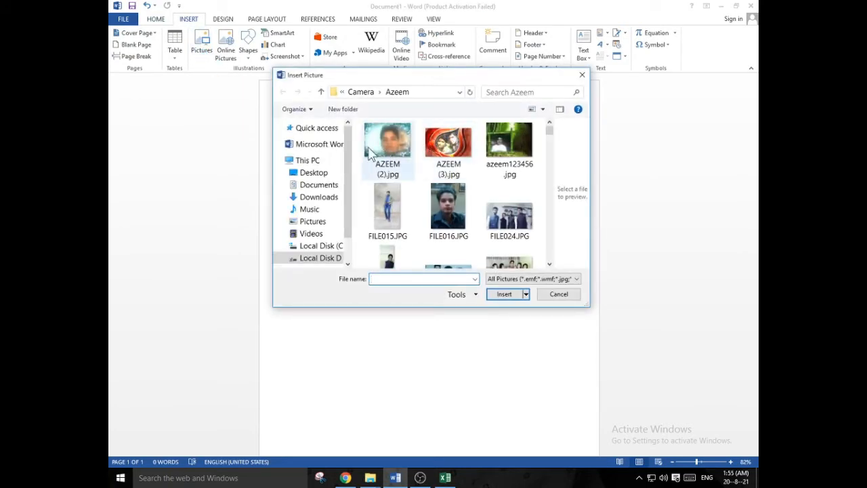
{"action": "left_click", "coordinate": [319, 261]}
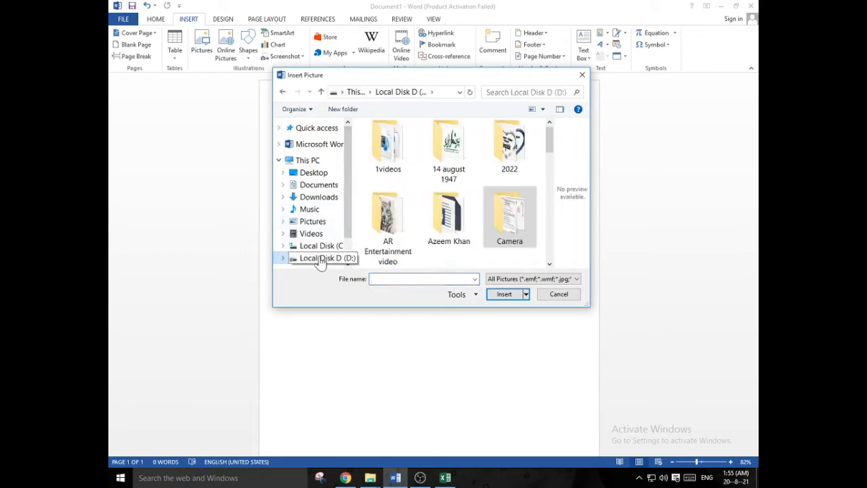
{"action": "double_click", "coordinate": [514, 207]}
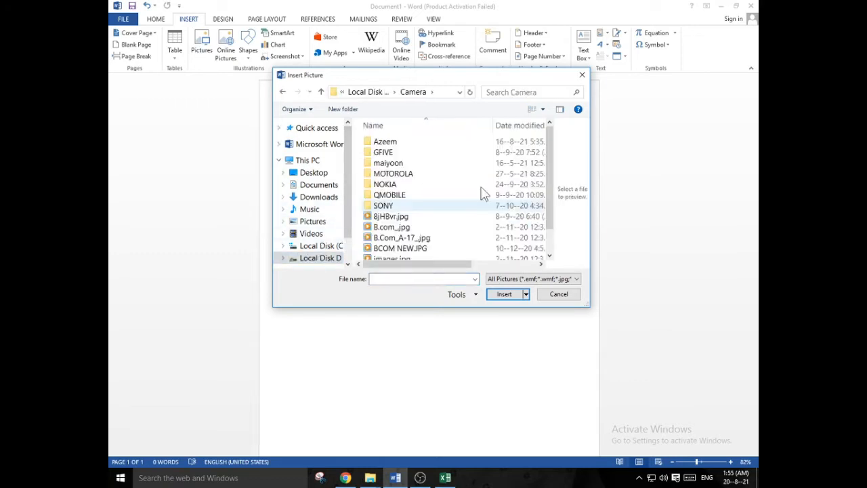
{"action": "double_click", "coordinate": [389, 141]}
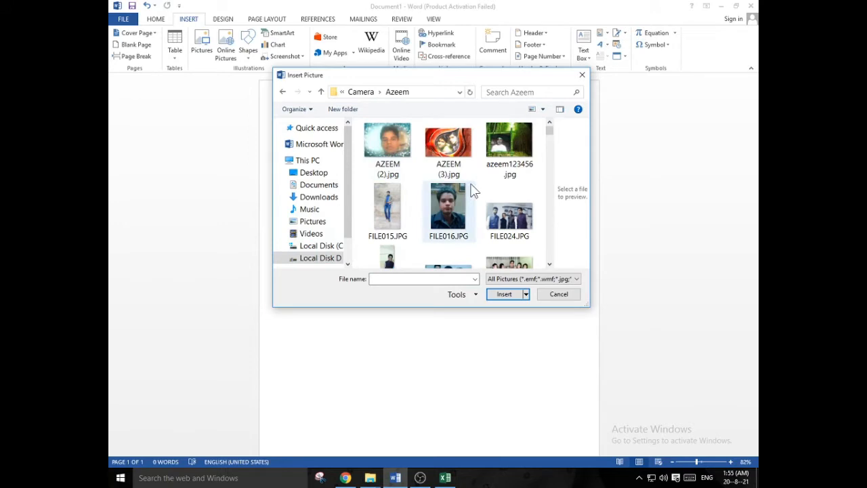
{"action": "scroll", "coordinate": [473, 191], "scroll_direction": "down", "scroll_amount": 8}
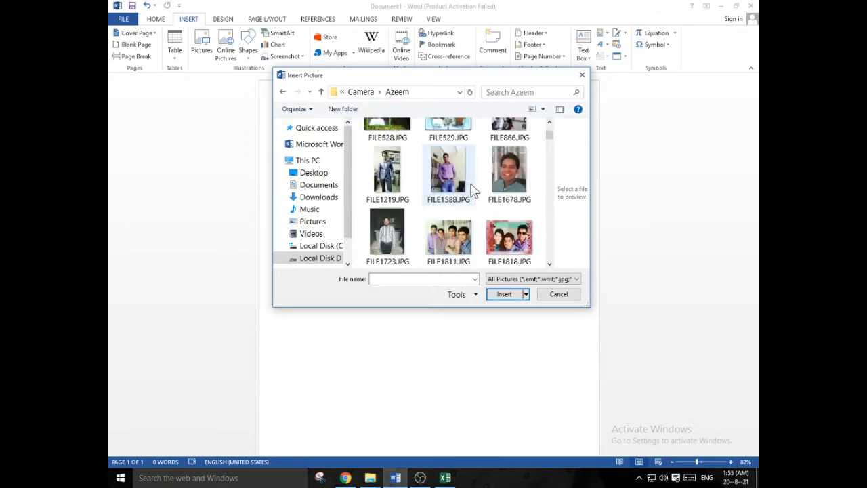
{"action": "scroll", "coordinate": [473, 191], "scroll_direction": "down", "scroll_amount": 3}
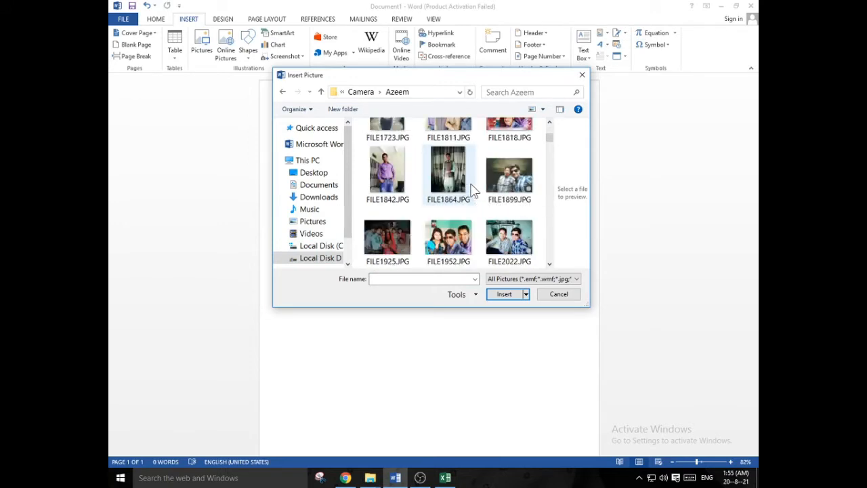
{"action": "scroll", "coordinate": [473, 191], "scroll_direction": "down", "scroll_amount": 2}
{"action": "scroll", "coordinate": [473, 191], "scroll_direction": "up", "scroll_amount": 1}
{"action": "left_click", "coordinate": [472, 178]}
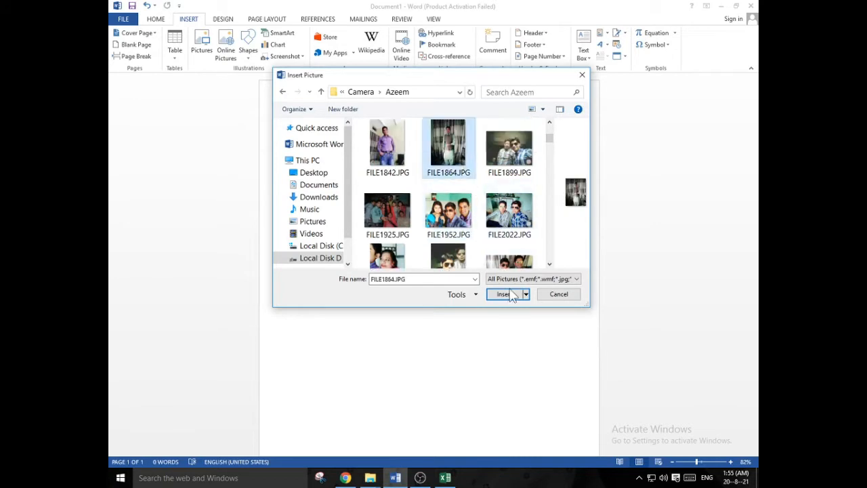
{"action": "left_click", "coordinate": [505, 294]}
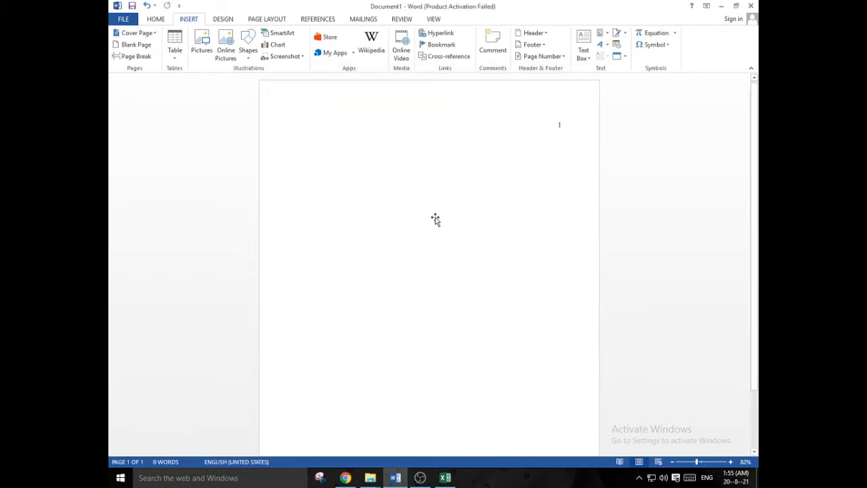
Step: Look over the inserted full-length portrait on the page and delete it
{"action": "scroll", "coordinate": [484, 205], "scroll_direction": "down", "scroll_amount": 2}
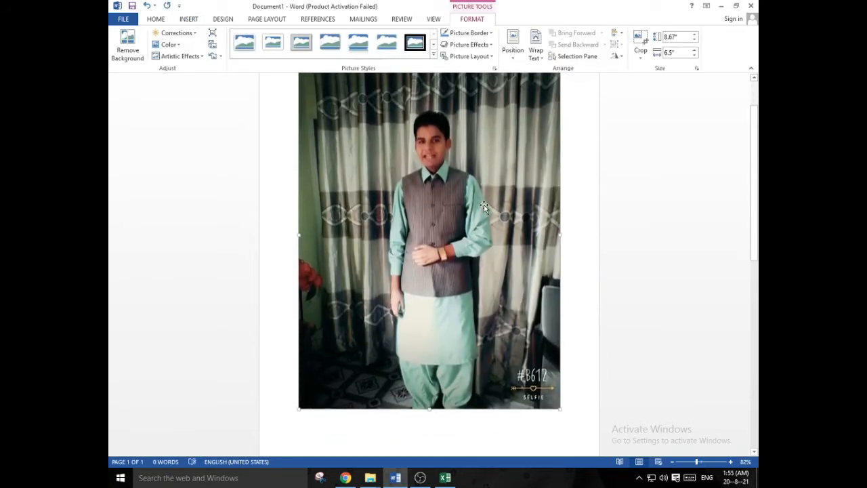
{"action": "scroll", "coordinate": [483, 205], "scroll_direction": "up", "scroll_amount": 1}
{"action": "key", "text": "Delete"}
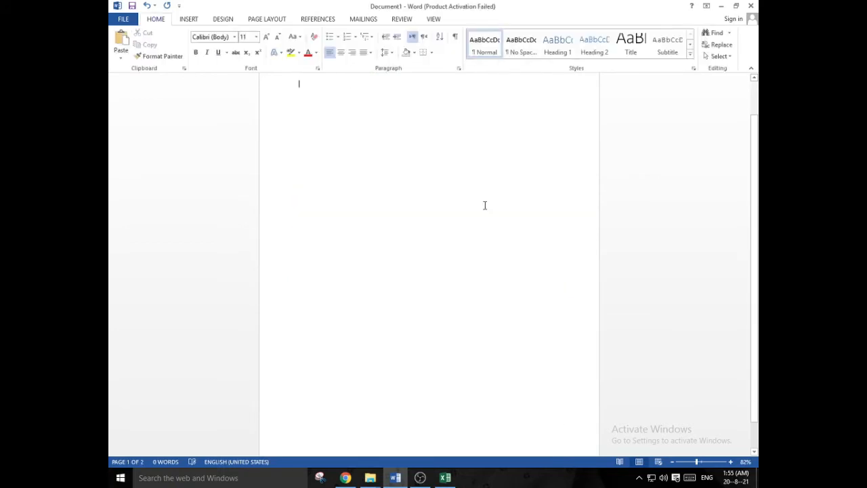
Step: Insert the picture IMG_20190605_113831517.jpg from the same photo folder into the blank document
{"action": "left_click", "coordinate": [189, 21]}
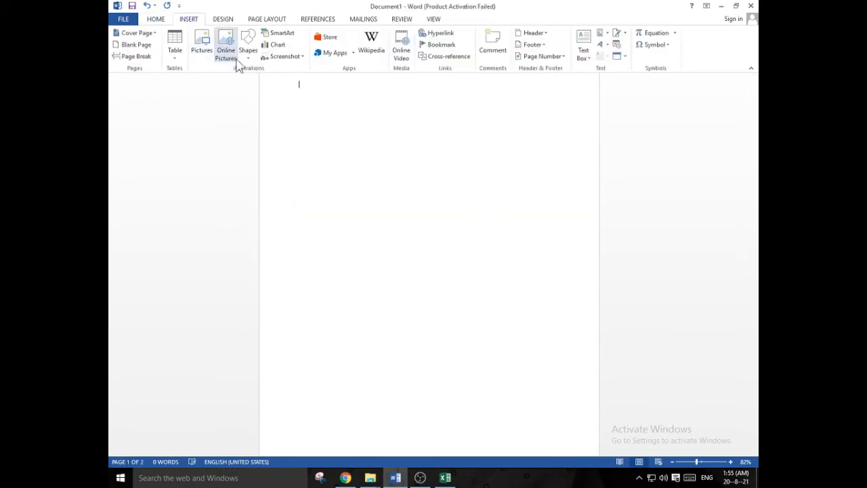
{"action": "left_click", "coordinate": [201, 46]}
{"action": "scroll", "coordinate": [455, 177], "scroll_direction": "down", "scroll_amount": 1}
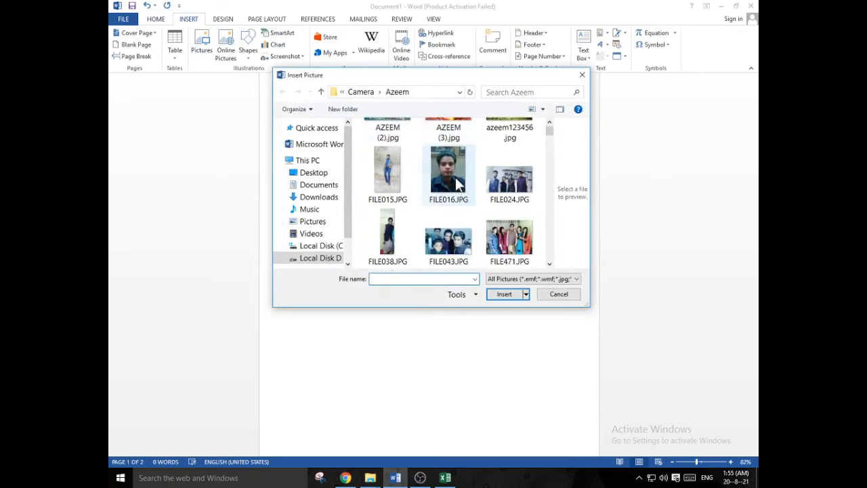
{"action": "scroll", "coordinate": [455, 177], "scroll_direction": "down", "scroll_amount": 6}
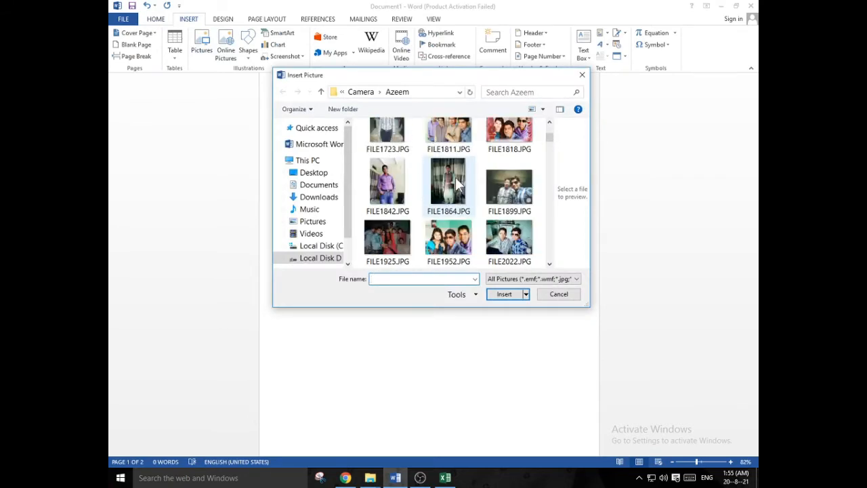
{"action": "scroll", "coordinate": [455, 177], "scroll_direction": "down", "scroll_amount": 8}
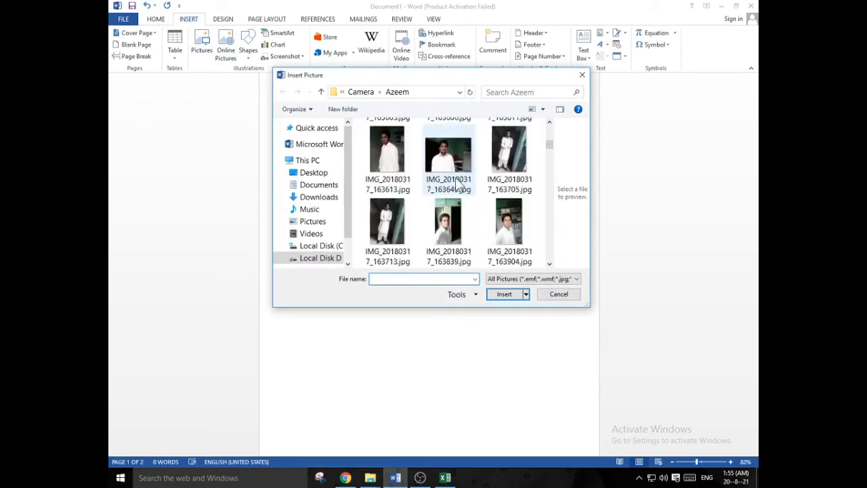
{"action": "scroll", "coordinate": [458, 186], "scroll_direction": "down", "scroll_amount": 4}
{"action": "scroll", "coordinate": [457, 183], "scroll_direction": "down", "scroll_amount": 3}
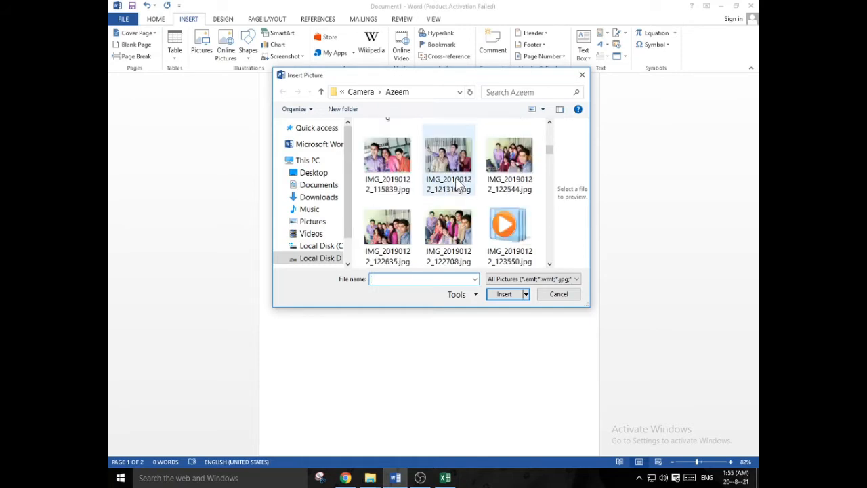
{"action": "scroll", "coordinate": [458, 185], "scroll_direction": "down", "scroll_amount": 3}
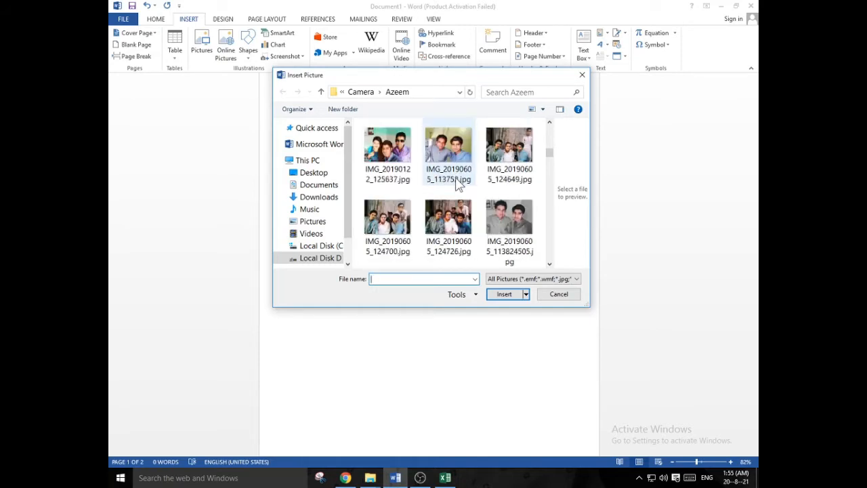
{"action": "left_click", "coordinate": [412, 224]}
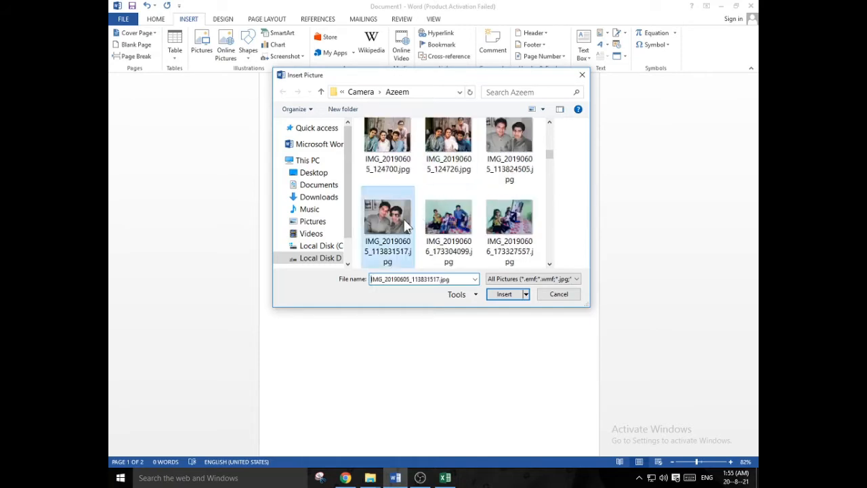
{"action": "left_click", "coordinate": [510, 297]}
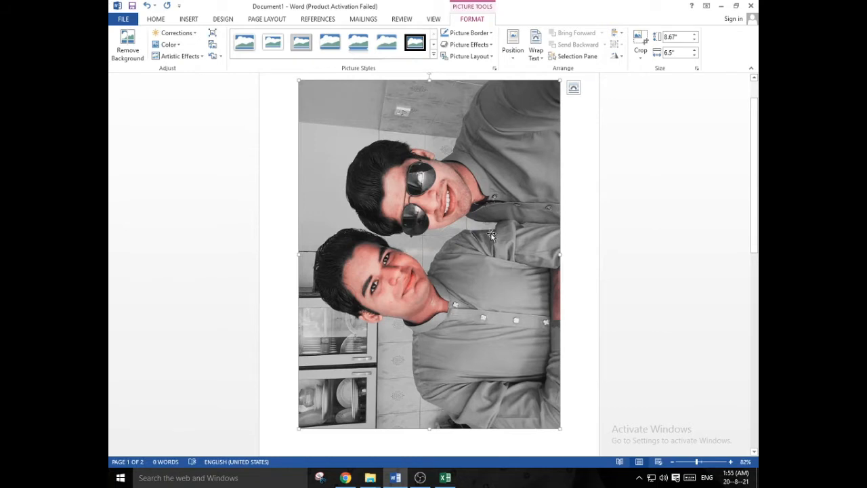
Step: Review the inserted photo of two people on the page and remove it from the document
{"action": "scroll", "coordinate": [491, 238], "scroll_direction": "down", "scroll_amount": 3}
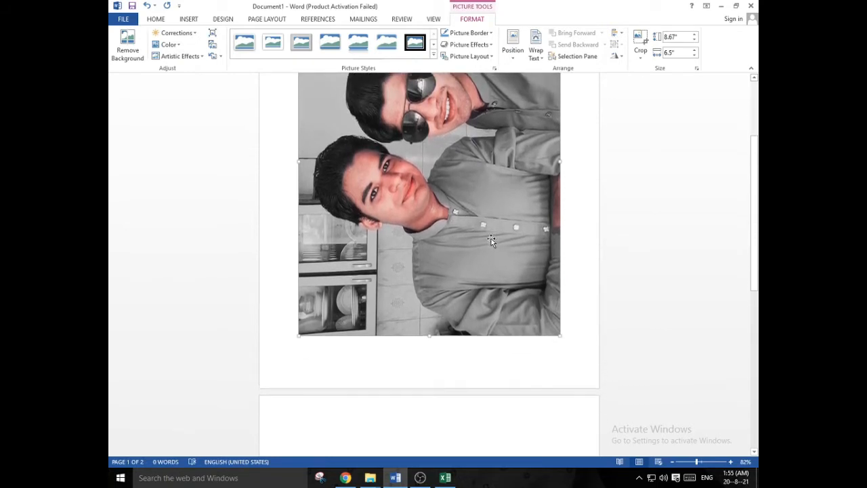
{"action": "scroll", "coordinate": [491, 241], "scroll_direction": "up", "scroll_amount": 3}
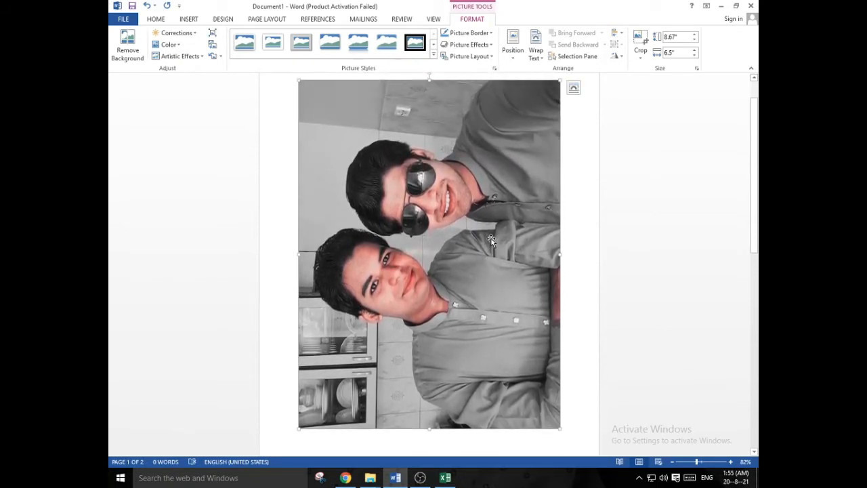
{"action": "key", "text": "Delete"}
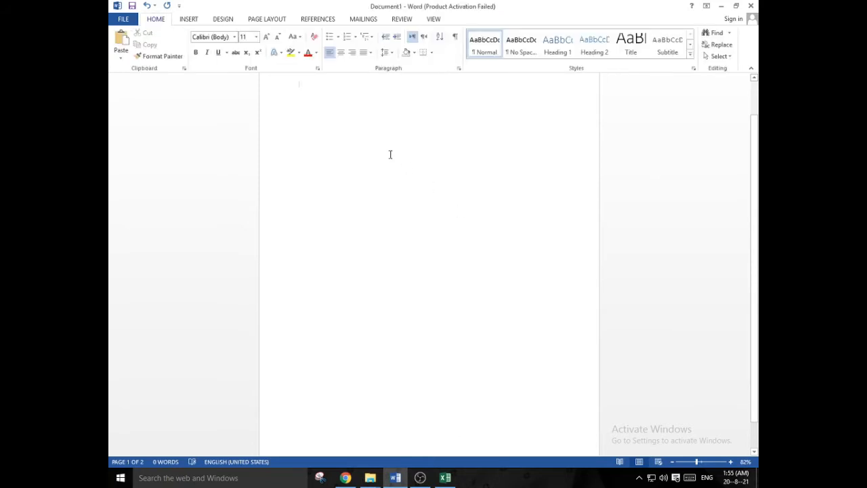
Step: Open the online picture sources and try browsing OneDrive - Personal, returning to Word from the browser
{"action": "left_click", "coordinate": [189, 18]}
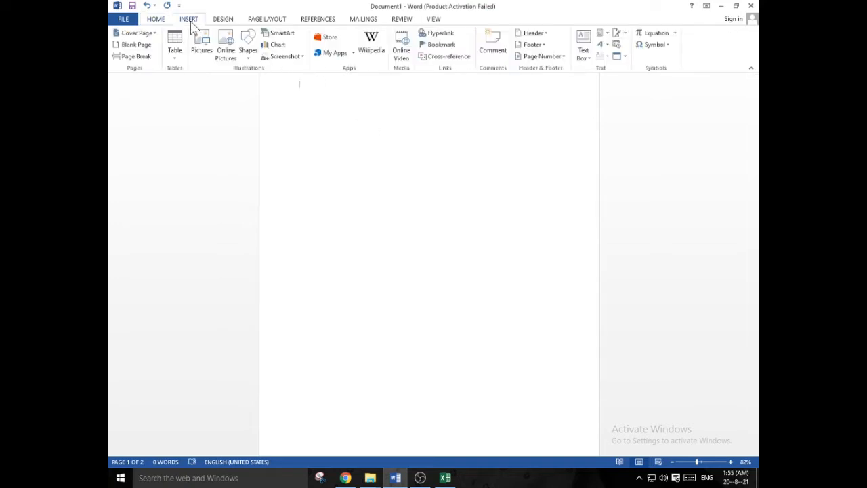
{"action": "left_click", "coordinate": [228, 57]}
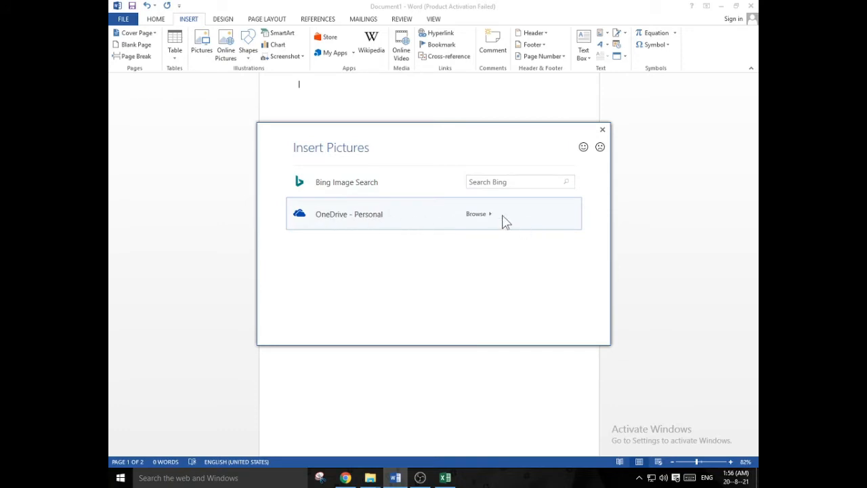
{"action": "left_click", "coordinate": [489, 215]}
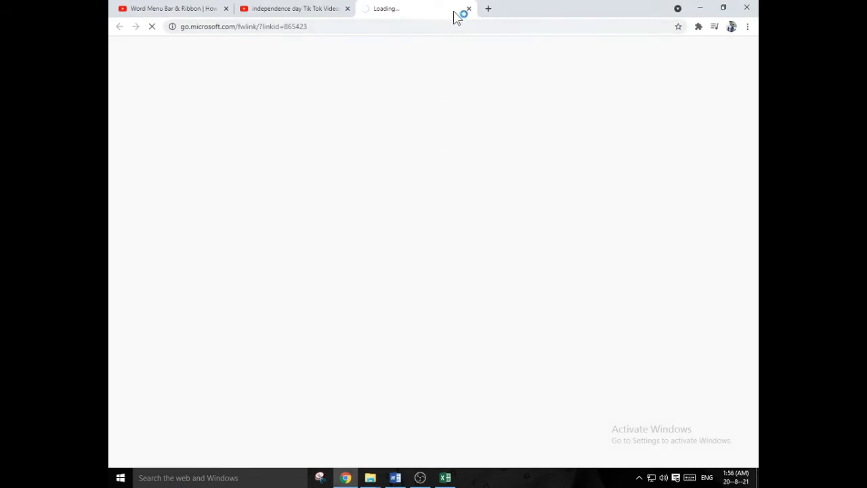
{"action": "left_click", "coordinate": [395, 477]}
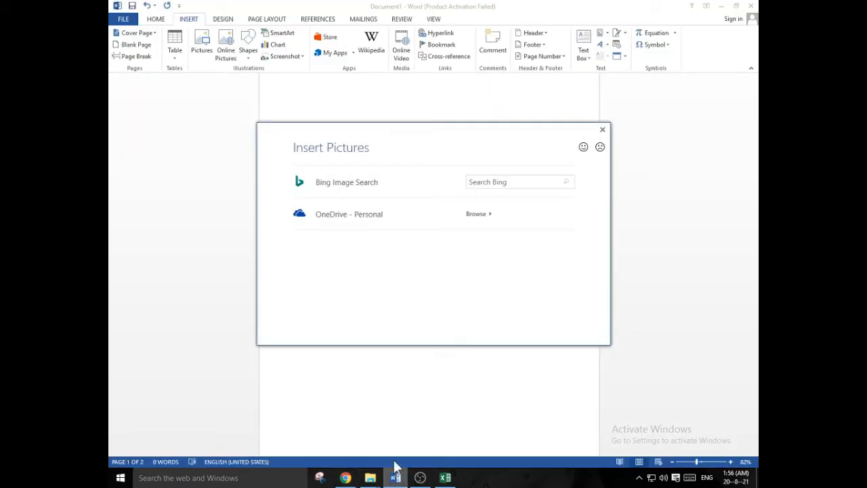
Step: Search Bing images for "MS word logo" and insert both the Microsoft Office 2010 and Microsoft Word 2010 logos
{"action": "left_click", "coordinate": [492, 188]}
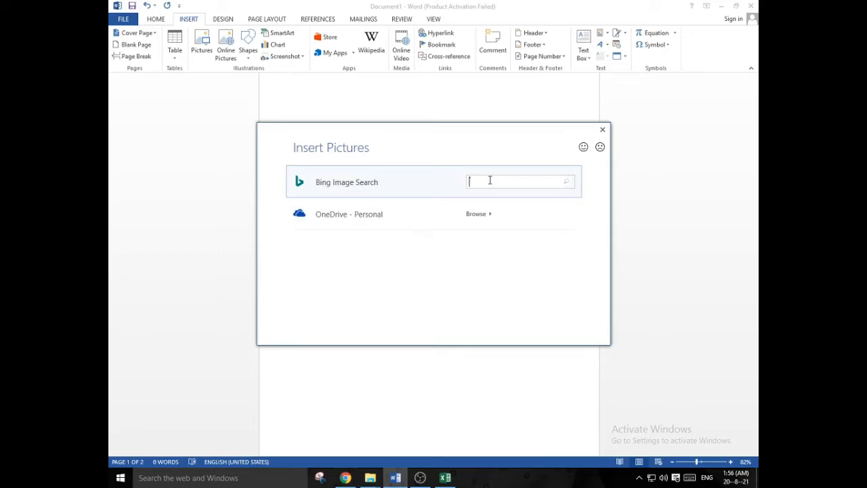
{"action": "type", "text": "MS word logo"}
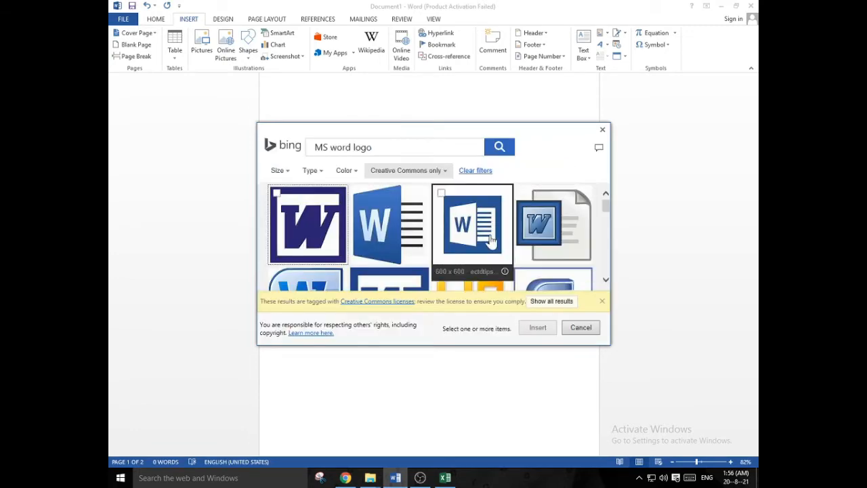
{"action": "scroll", "coordinate": [492, 241], "scroll_direction": "down", "scroll_amount": 1}
{"action": "scroll", "coordinate": [492, 241], "scroll_direction": "down", "scroll_amount": 2}
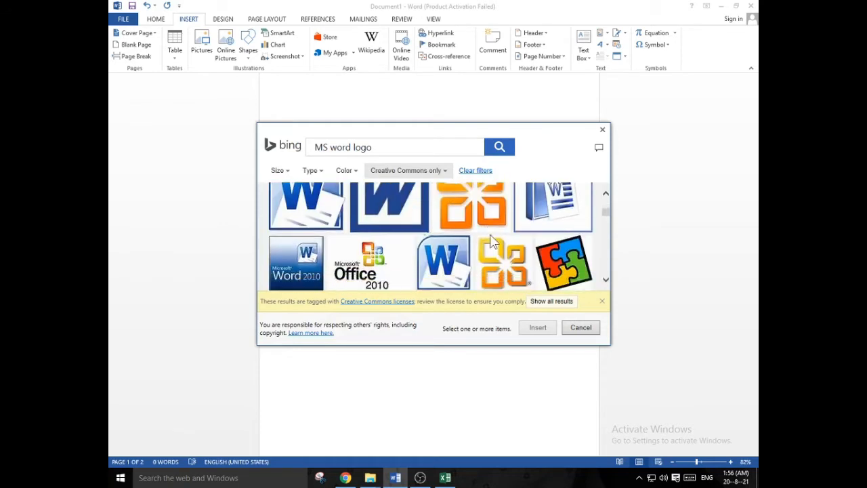
{"action": "scroll", "coordinate": [491, 241], "scroll_direction": "down", "scroll_amount": 2}
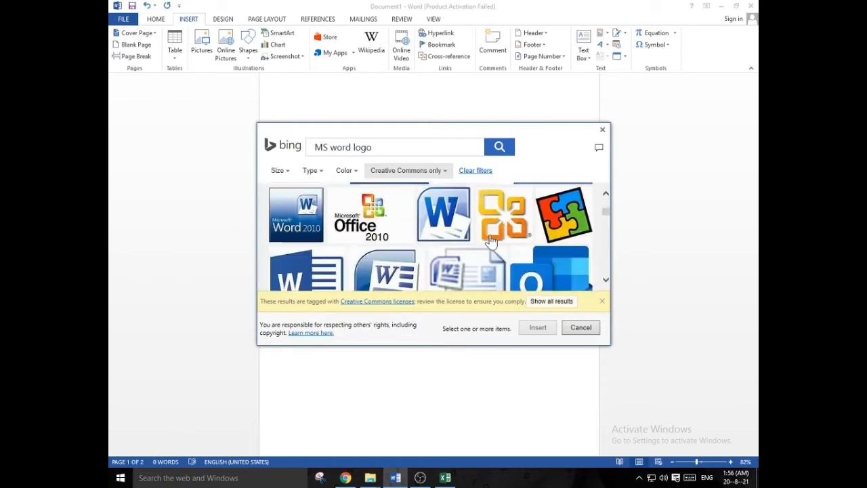
{"action": "left_click", "coordinate": [382, 217]}
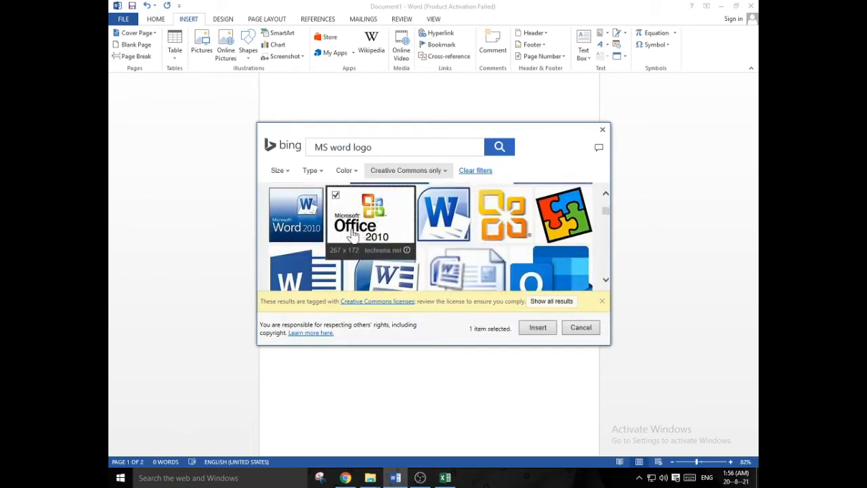
{"action": "left_click", "coordinate": [298, 213]}
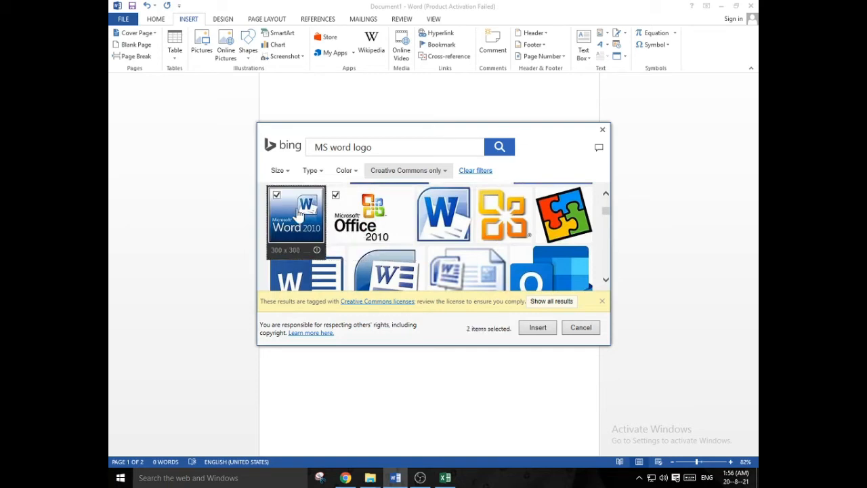
{"action": "left_click", "coordinate": [550, 327]}
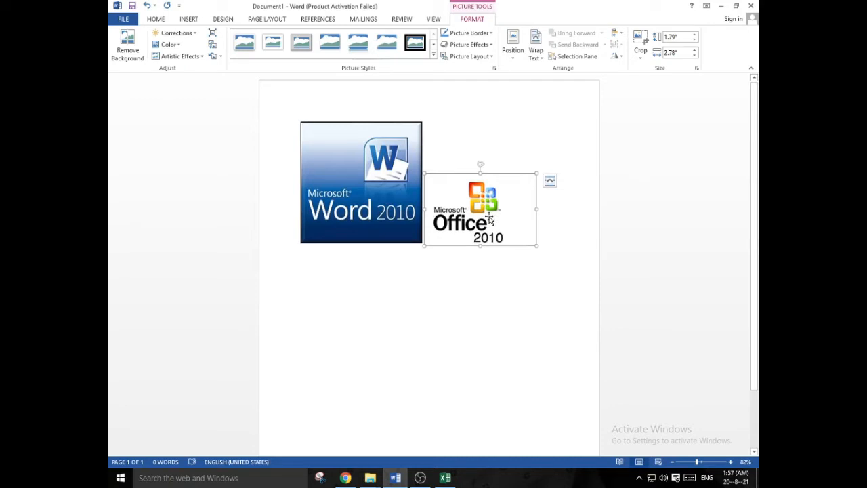
Step: Delete the Microsoft Office 2010 logo and search Bing images for "MS Excel"
{"action": "key", "text": "Delete"}
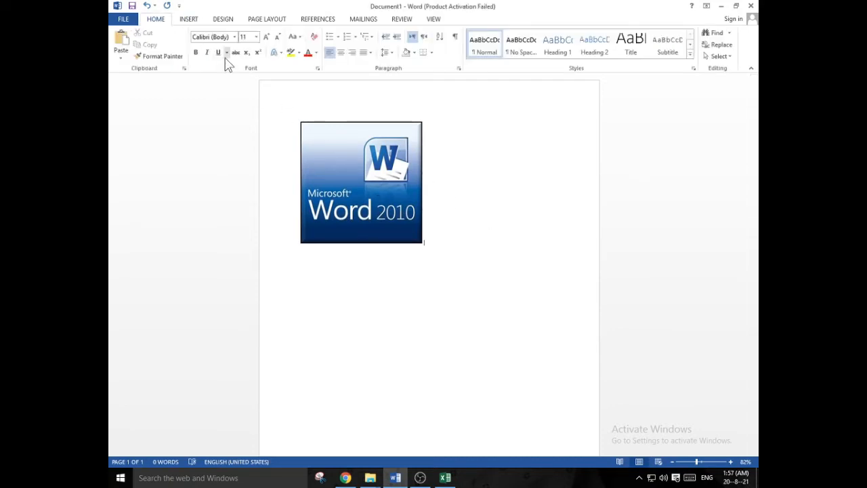
{"action": "left_click", "coordinate": [190, 21]}
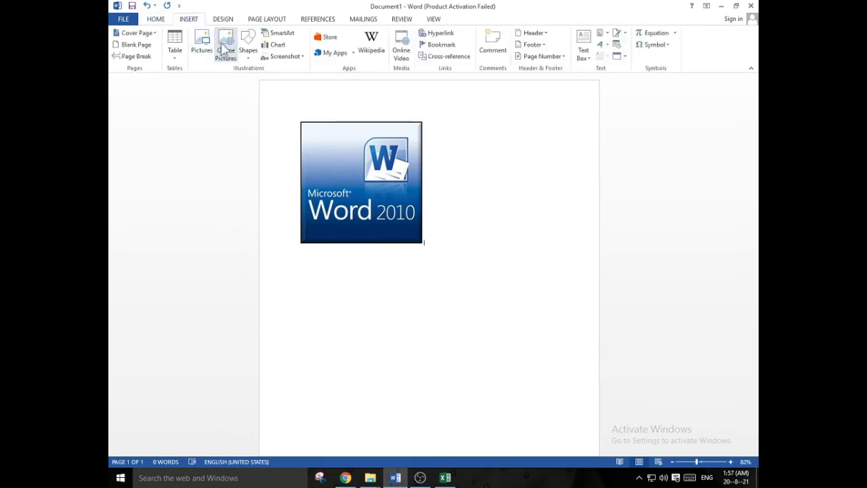
{"action": "left_click", "coordinate": [225, 48]}
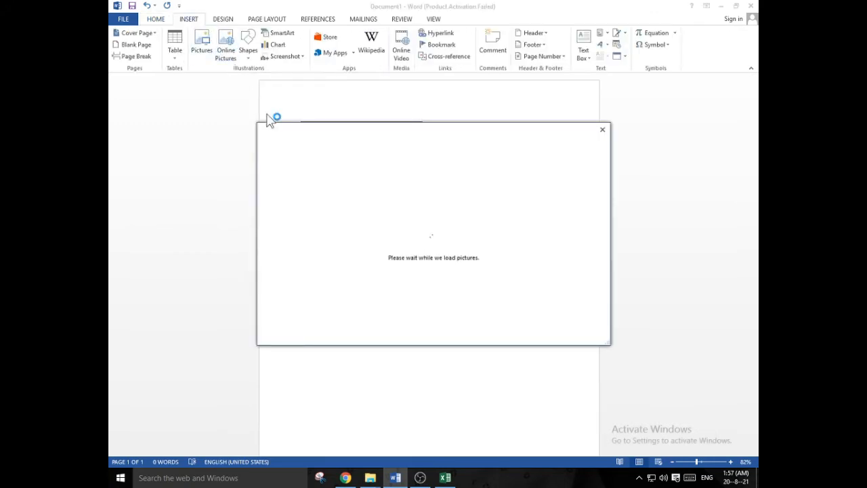
{"action": "left_click", "coordinate": [495, 183]}
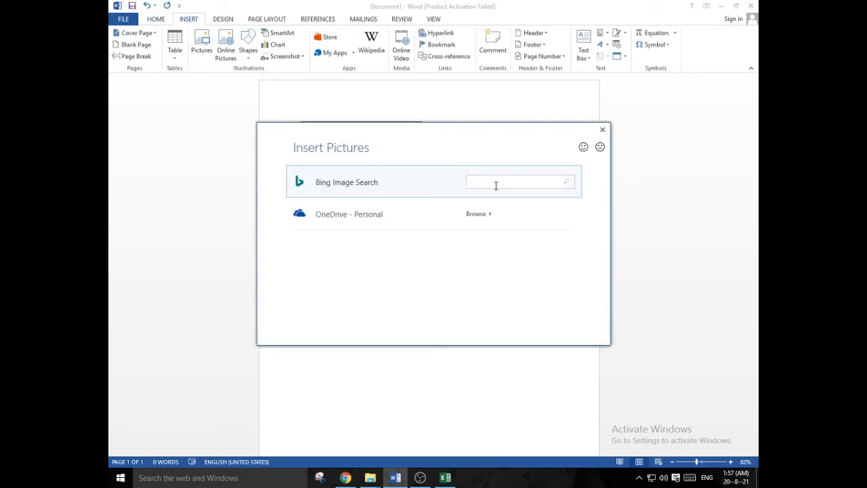
{"action": "type", "text": "MS Excel"}
{"action": "key", "text": "Return"}
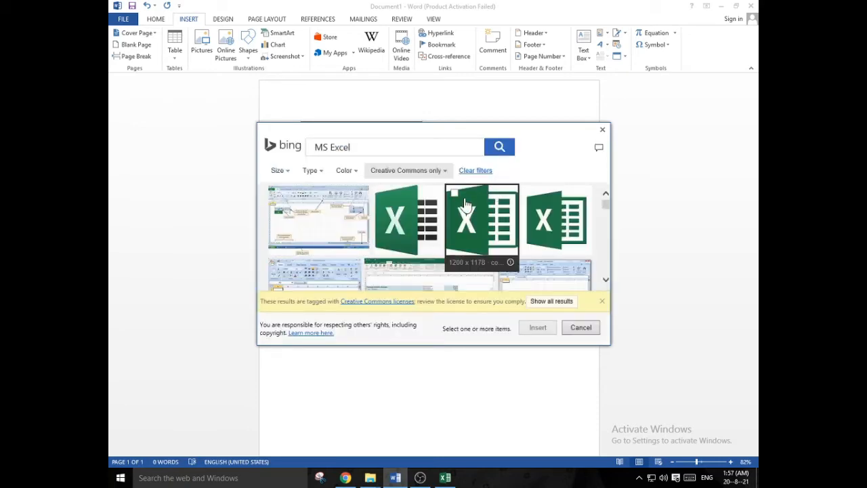
Step: Insert the green "MS Excel Formulas and Tools" picture from the search results below the Word 2010 logo
{"action": "scroll", "coordinate": [466, 206], "scroll_direction": "down", "scroll_amount": 5}
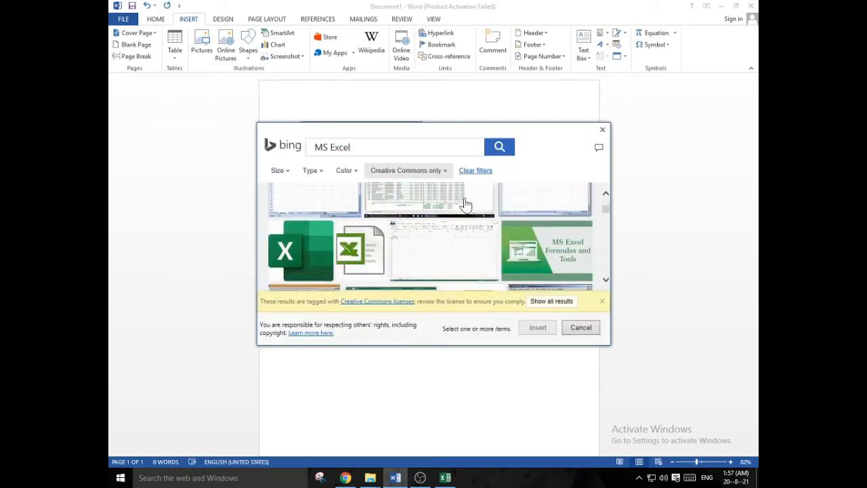
{"action": "left_click", "coordinate": [515, 242]}
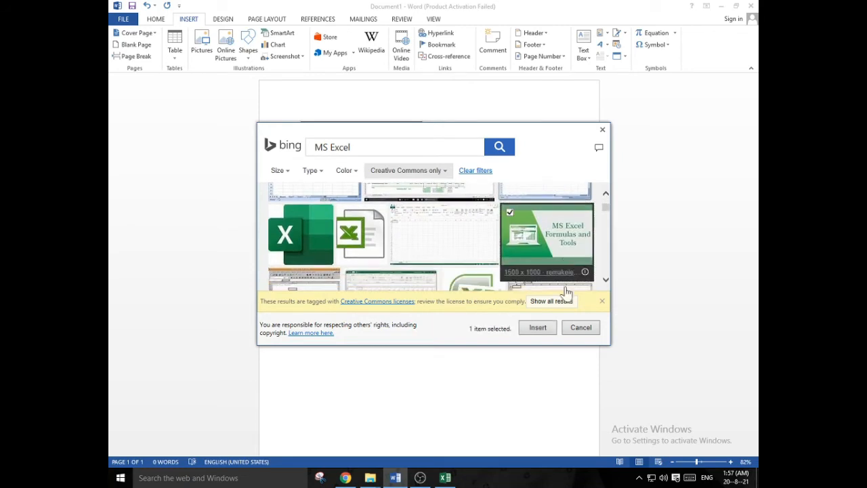
{"action": "left_click", "coordinate": [538, 327]}
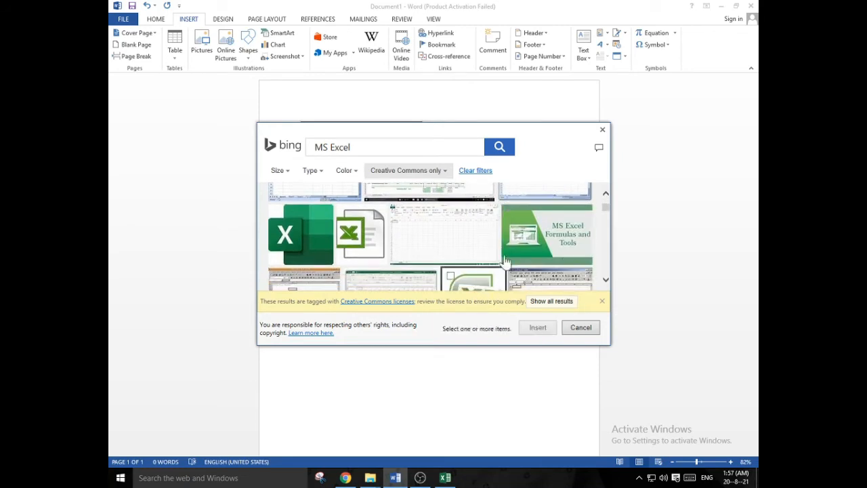
{"action": "left_click", "coordinate": [527, 221]}
{"action": "left_click", "coordinate": [532, 328]}
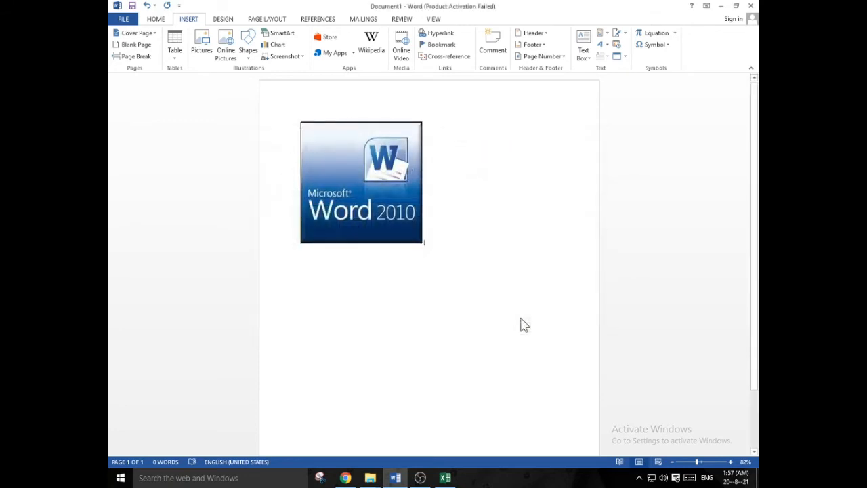
{"action": "scroll", "coordinate": [486, 270], "scroll_direction": "down", "scroll_amount": 2}
{"action": "scroll", "coordinate": [486, 269], "scroll_direction": "down", "scroll_amount": 2}
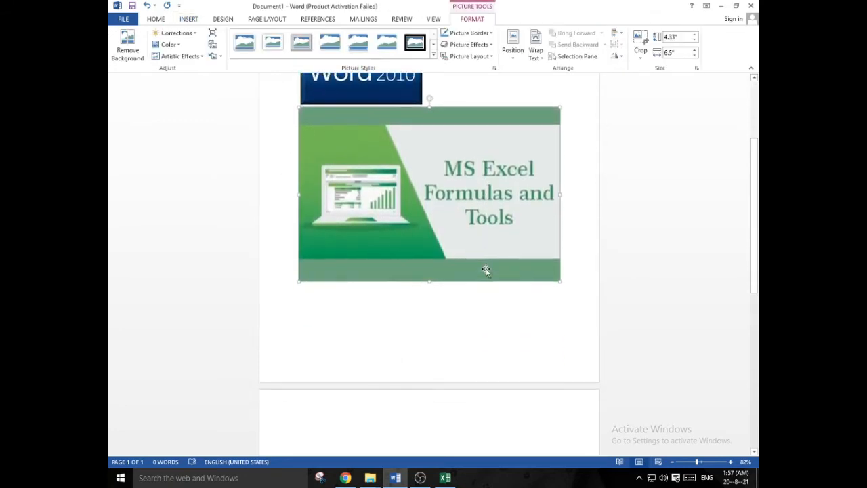
{"action": "scroll", "coordinate": [485, 269], "scroll_direction": "up", "scroll_amount": 4}
{"action": "scroll", "coordinate": [492, 226], "scroll_direction": "down", "scroll_amount": 1}
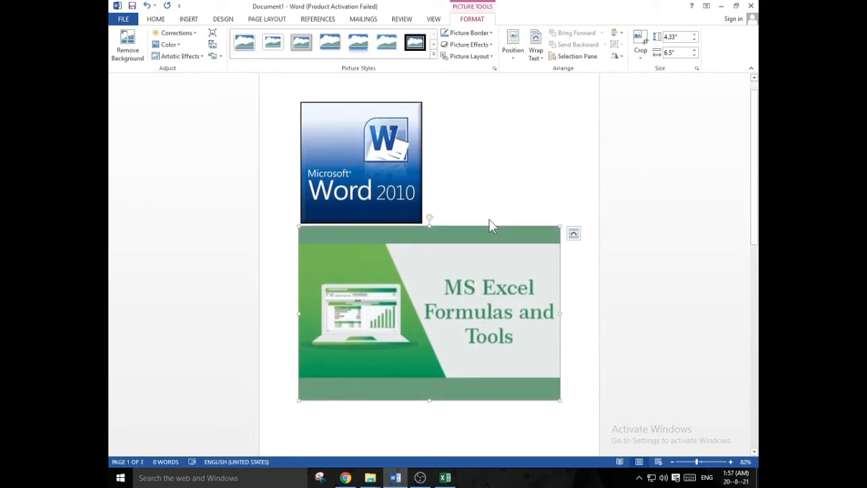
{"action": "scroll", "coordinate": [492, 224], "scroll_direction": "up", "scroll_amount": 1}
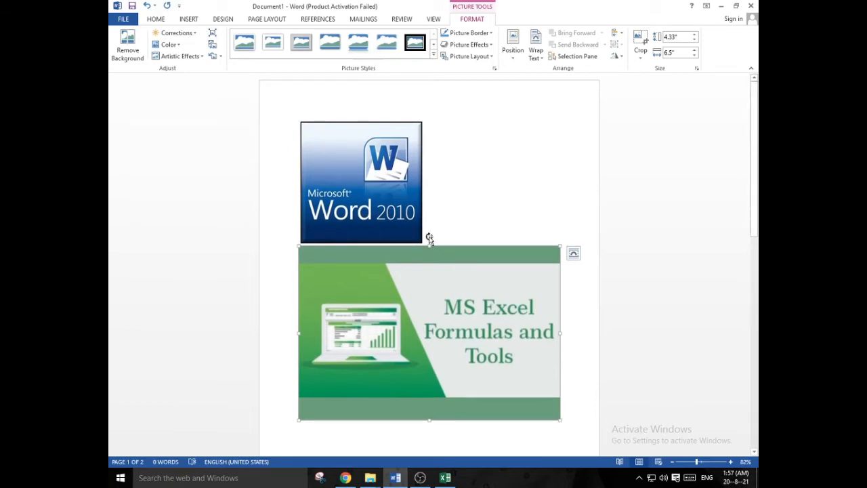
Step: Add the comment "important thinks" beside the Word 2010 logo, then reopen its balloon to check the text
{"action": "left_click", "coordinate": [189, 19]}
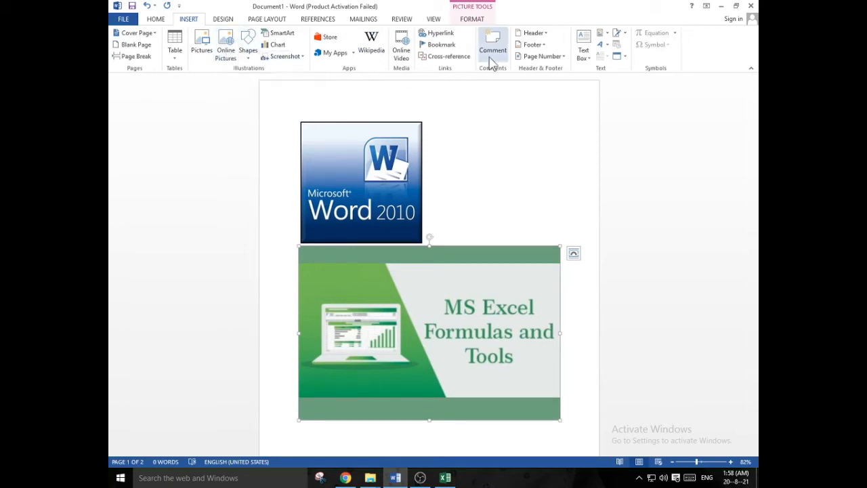
{"action": "left_click", "coordinate": [575, 129]}
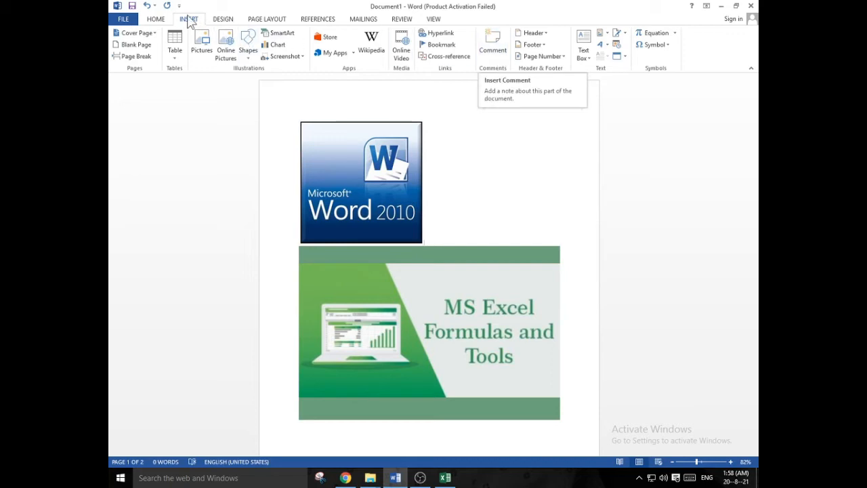
{"action": "left_click", "coordinate": [493, 45]}
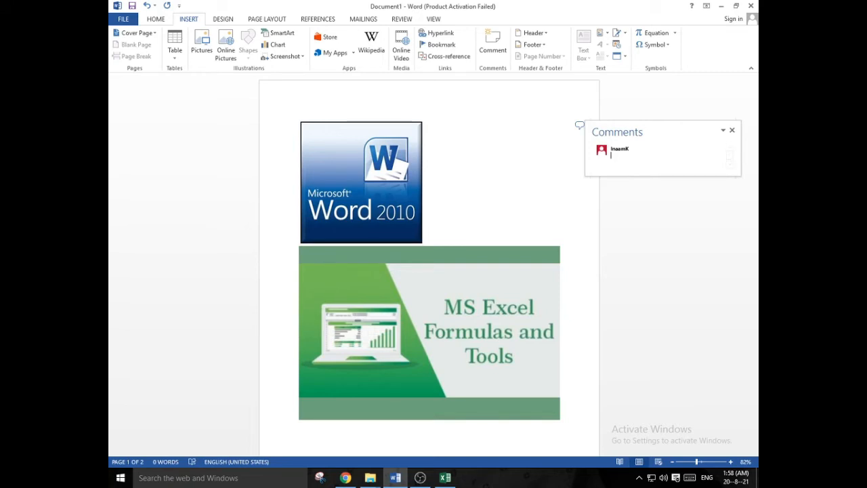
{"action": "type", "text": "Ima"}
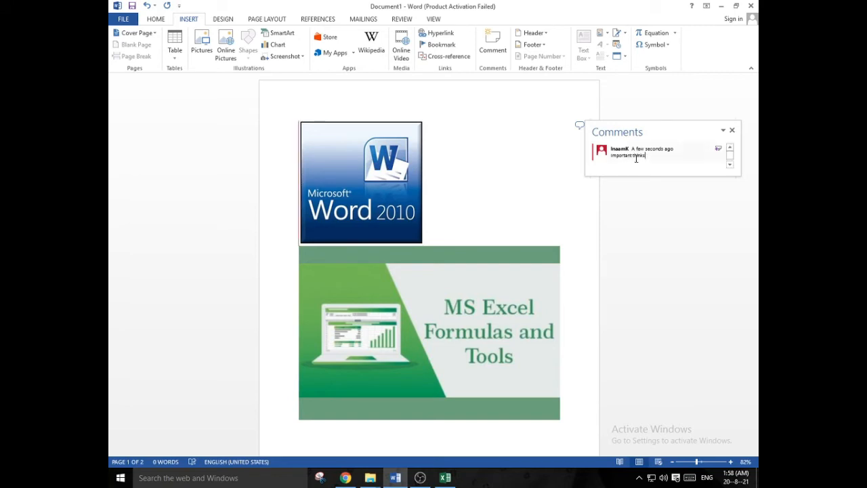
{"action": "key", "text": "Return"}
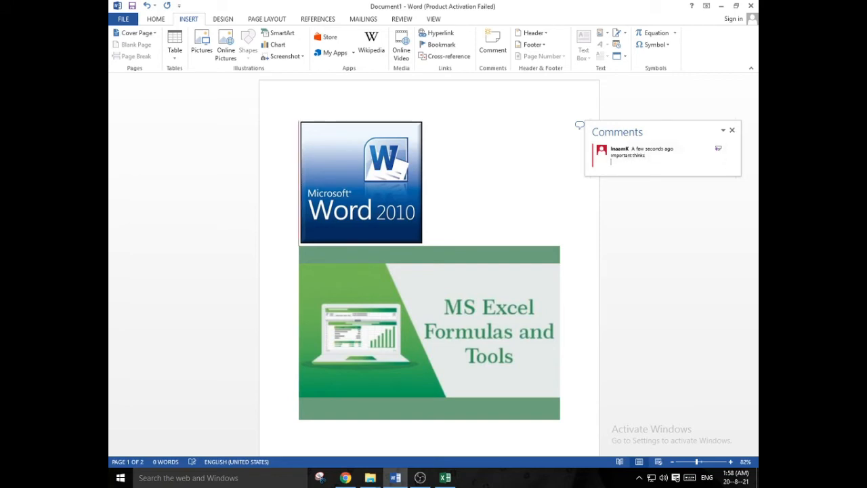
{"action": "left_click", "coordinate": [492, 167]}
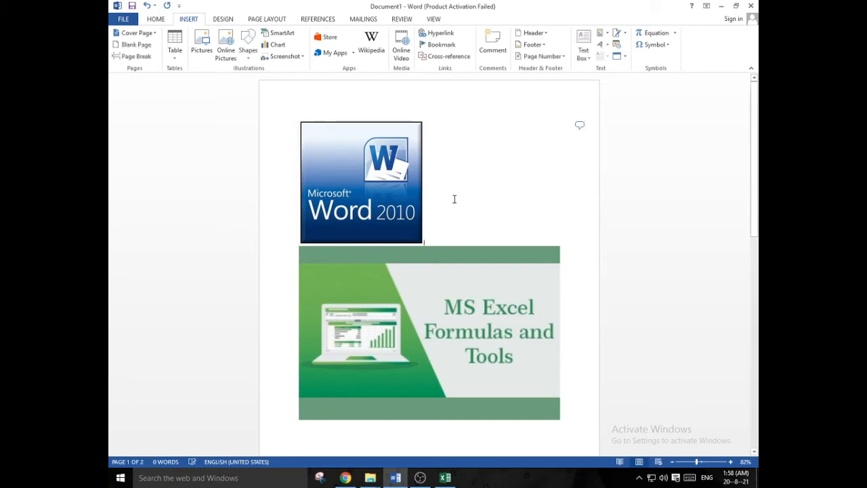
{"action": "left_click", "coordinate": [580, 126]}
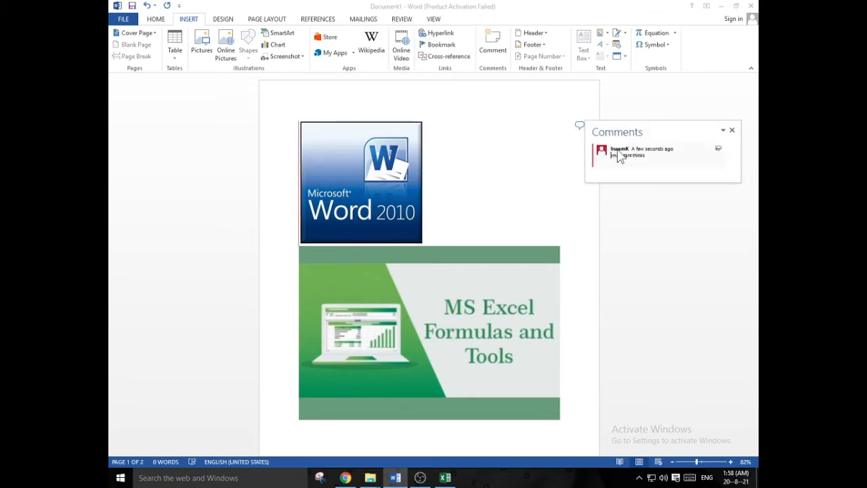
{"action": "left_click", "coordinate": [474, 166]}
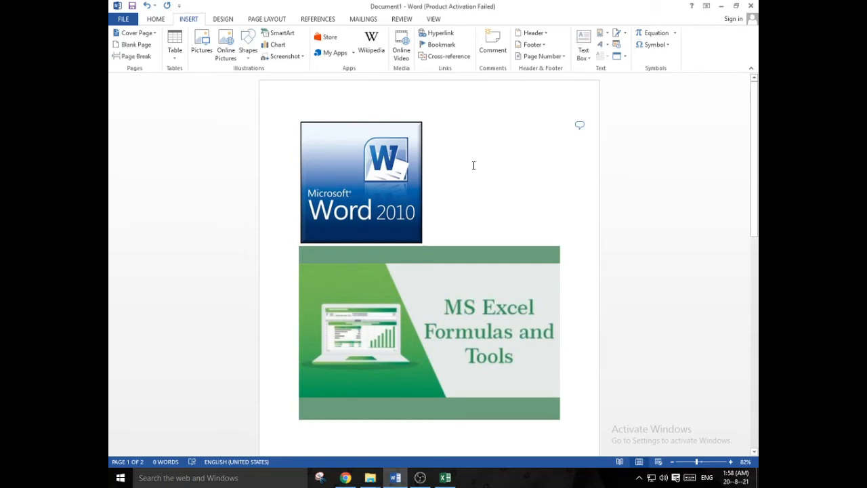
Step: Insert a second comment without text beside the Word 2010 logo and close it
{"action": "double_click", "coordinate": [588, 209]}
{"action": "left_click", "coordinate": [588, 209]}
{"action": "left_click", "coordinate": [493, 47]}
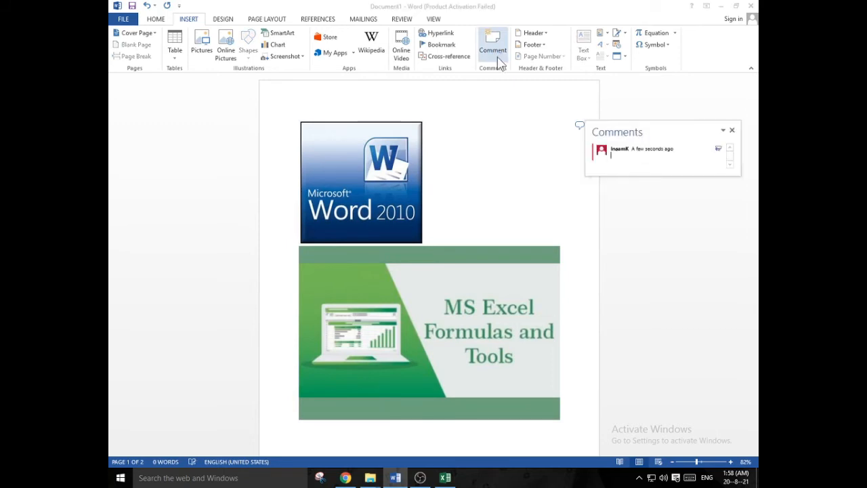
{"action": "left_click", "coordinate": [527, 126]}
Step: Add a comment with random placeholder letters beside the MS Excel Formulas and Tools picture
{"action": "double_click", "coordinate": [579, 312]}
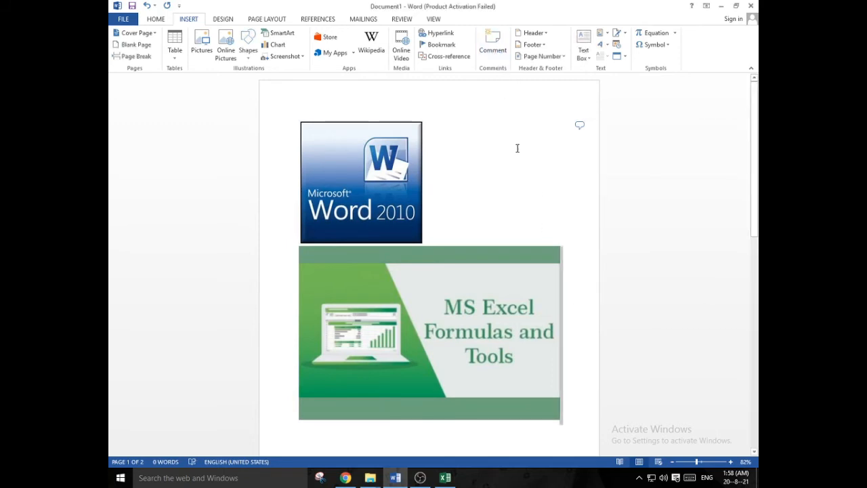
{"action": "left_click", "coordinate": [491, 54]}
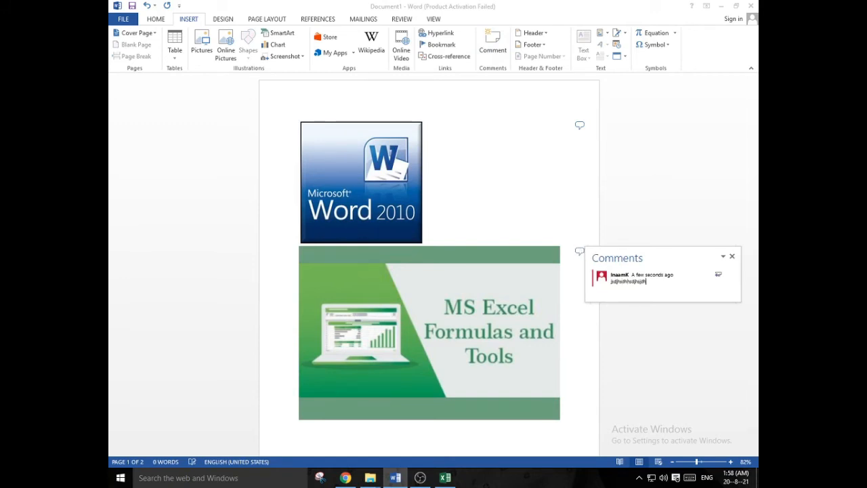
{"action": "left_click", "coordinate": [550, 227]}
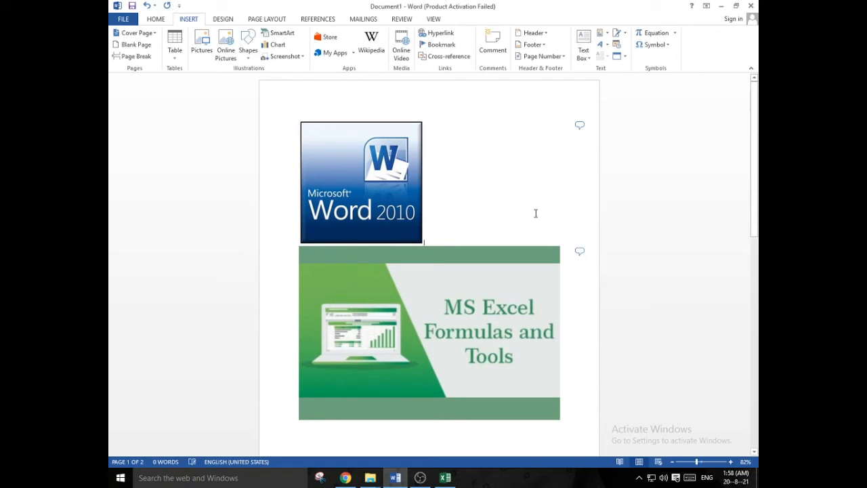
Step: Reopen the comments beside the Word 2010 logo and delete both the empty one and "important thinks"
{"action": "left_click", "coordinate": [579, 125]}
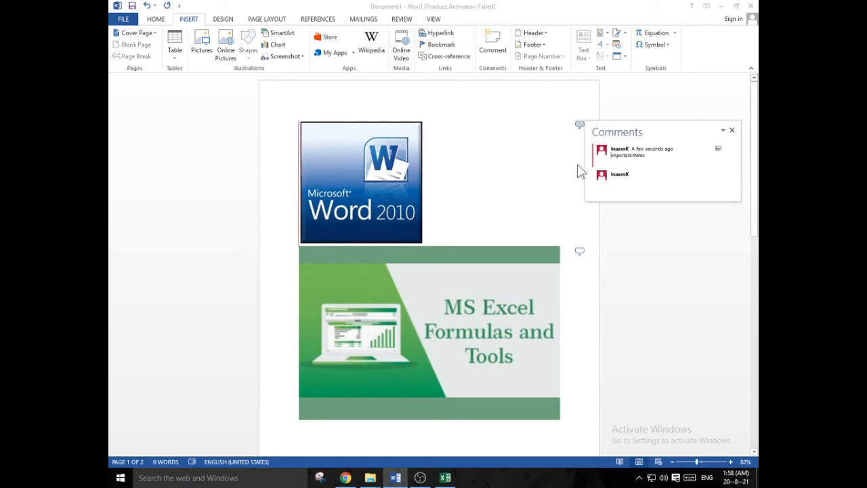
{"action": "left_click", "coordinate": [555, 155]}
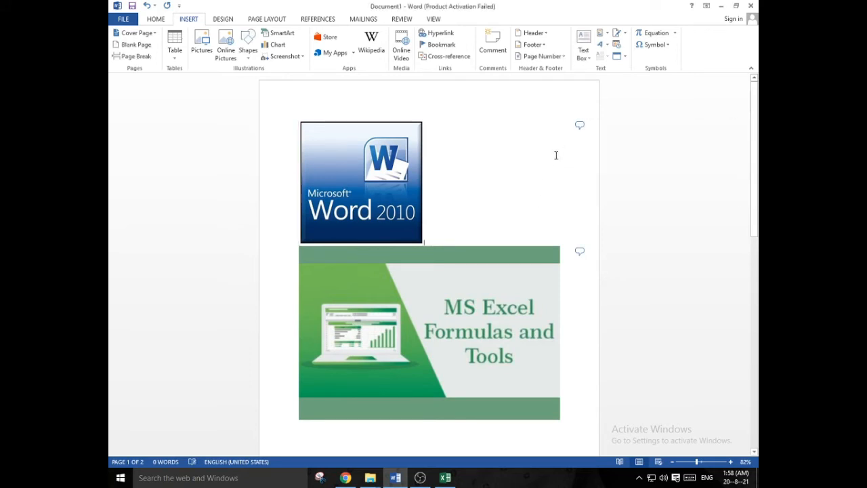
{"action": "left_click", "coordinate": [581, 126]}
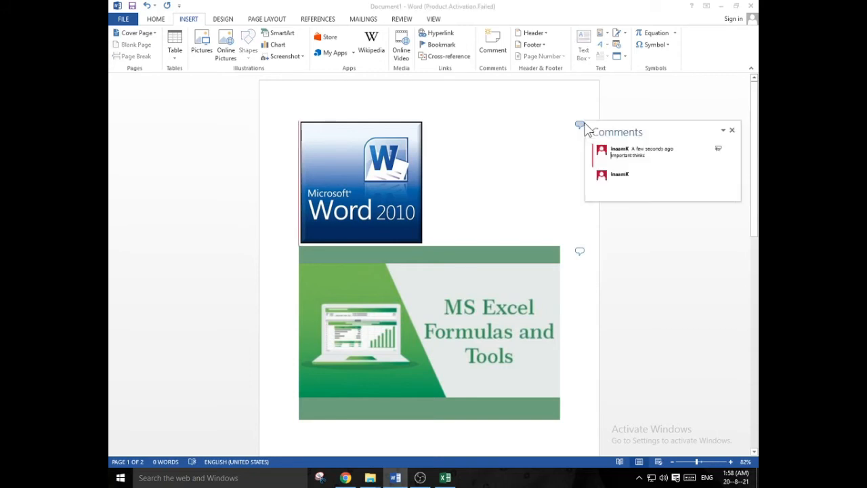
{"action": "right_click", "coordinate": [642, 181]}
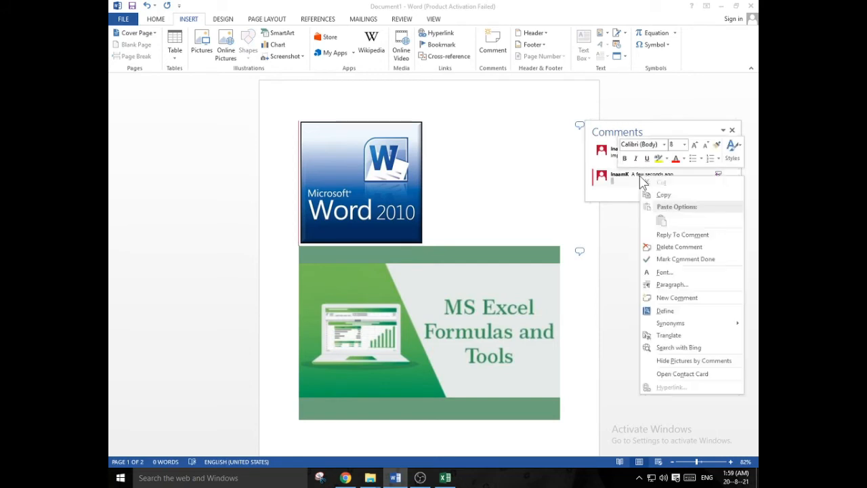
{"action": "left_click", "coordinate": [667, 246]}
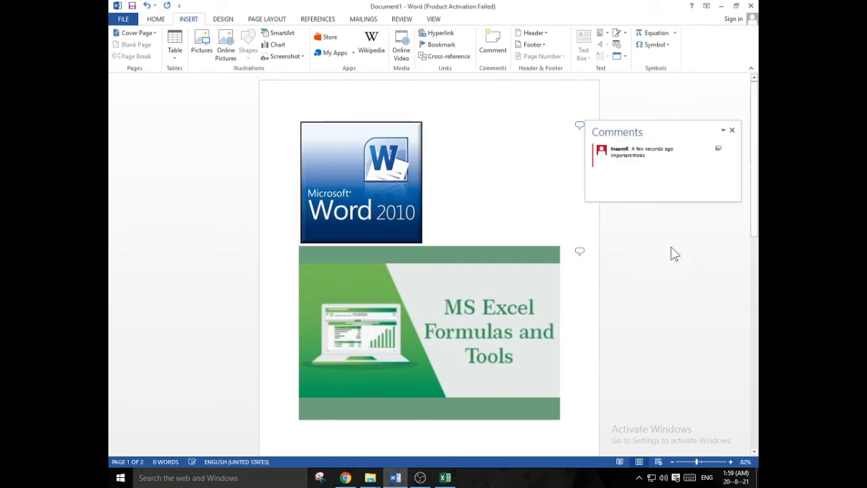
{"action": "right_click", "coordinate": [642, 151]}
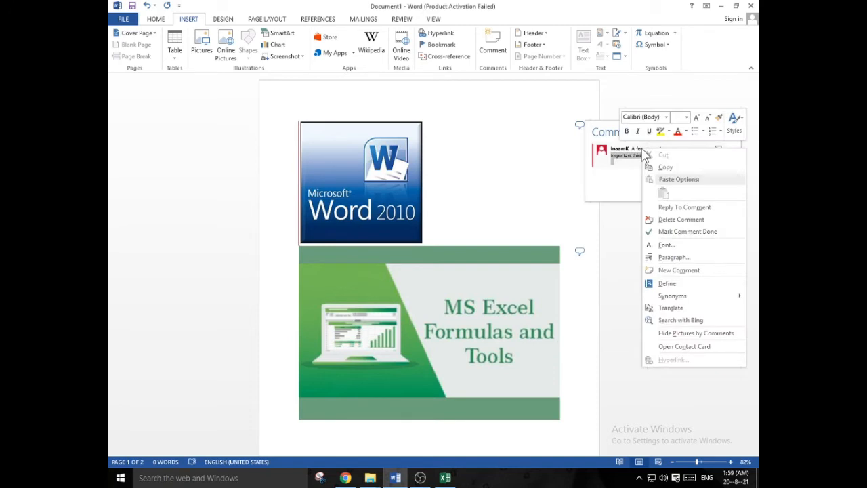
{"action": "left_click", "coordinate": [674, 220]}
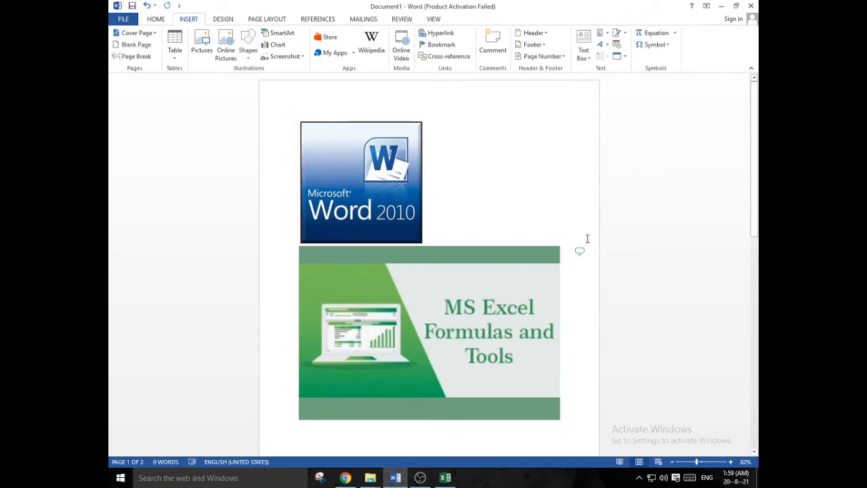
Step: Open the comment beside the MS Excel Formulas and Tools picture and delete it
{"action": "left_click", "coordinate": [580, 251]}
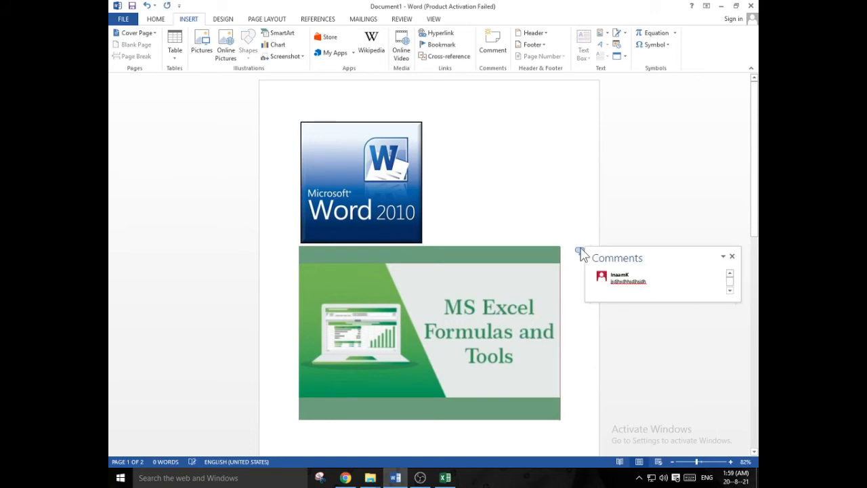
{"action": "right_click", "coordinate": [635, 282]}
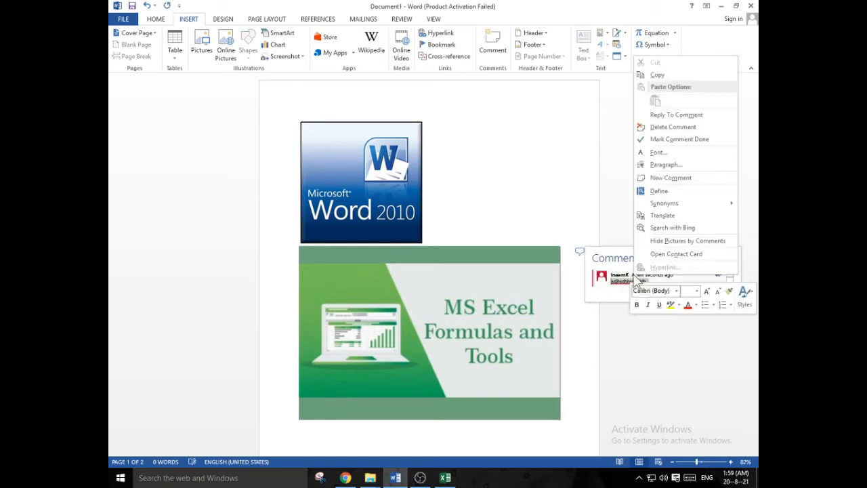
{"action": "left_click", "coordinate": [666, 128]}
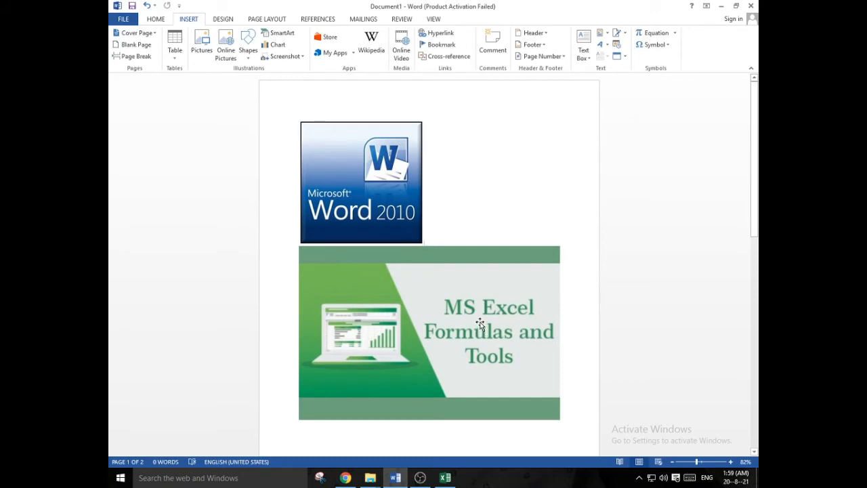
Step: Switch to the Excel workbook MS Excel yt Studio.xlsx and select cell E5 on Sheet1
{"action": "left_click", "coordinate": [450, 480]}
{"action": "left_click", "coordinate": [270, 150]}
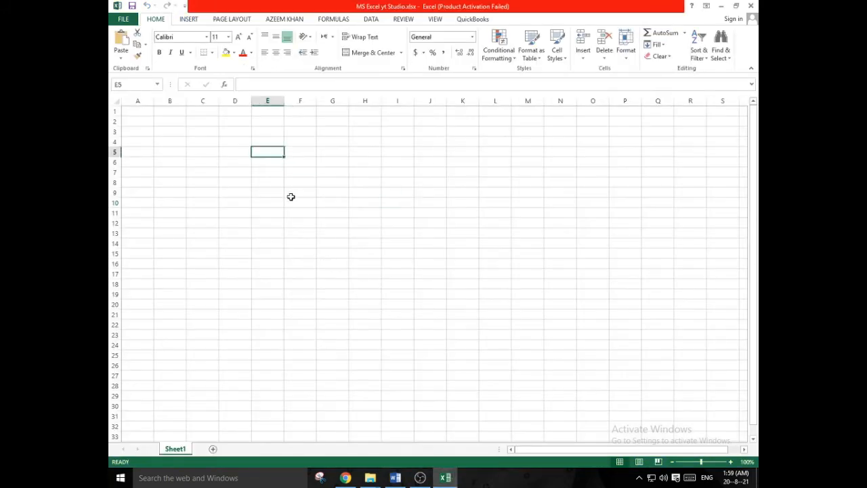
Step: Start inserting a picture from the computer and browse to the first subfolder of Camera on Local Disk D
{"action": "left_click", "coordinate": [189, 21]}
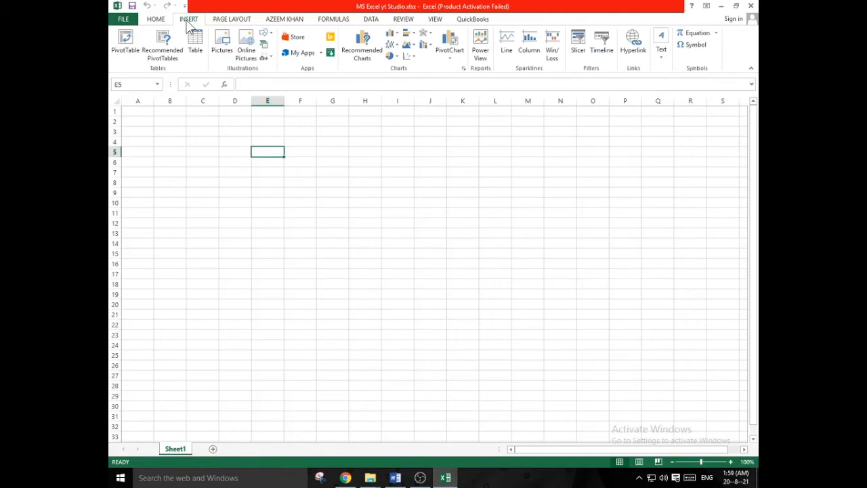
{"action": "left_click", "coordinate": [221, 53]}
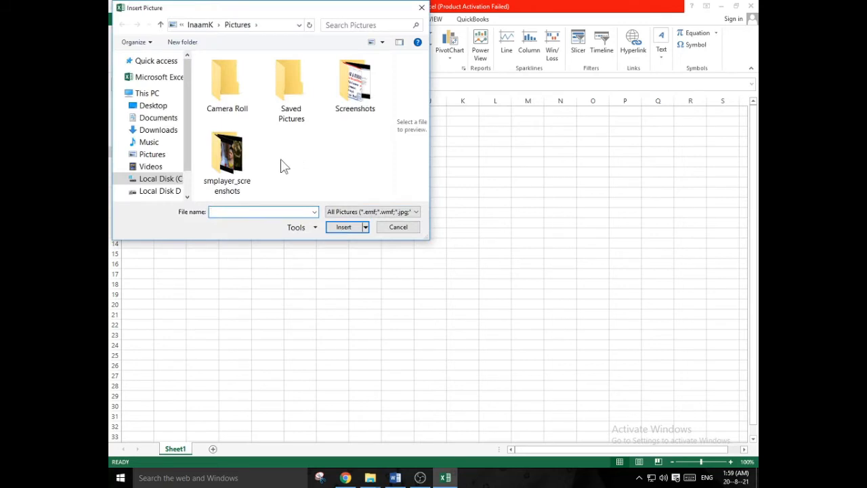
{"action": "scroll", "coordinate": [161, 152], "scroll_direction": "down", "scroll_amount": 2}
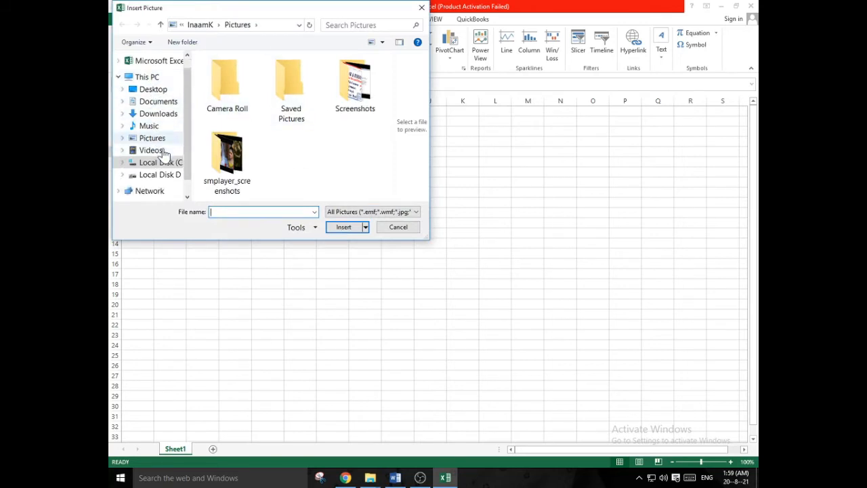
{"action": "left_click", "coordinate": [158, 158]}
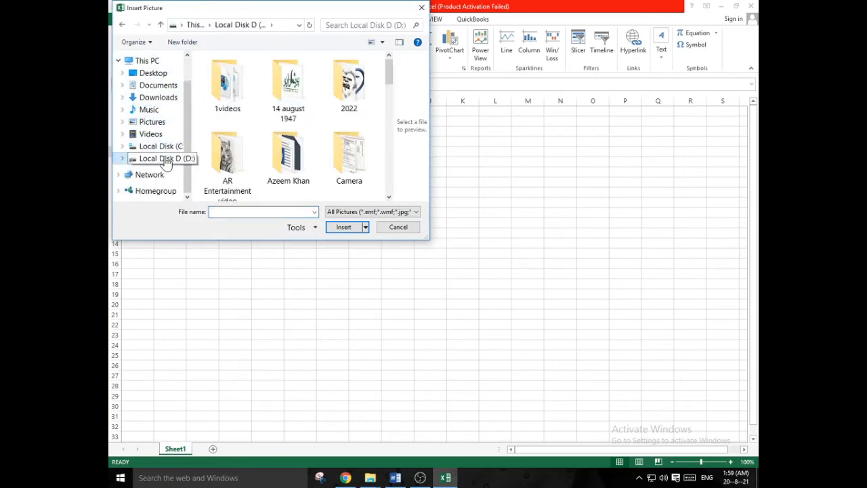
{"action": "double_click", "coordinate": [332, 165]}
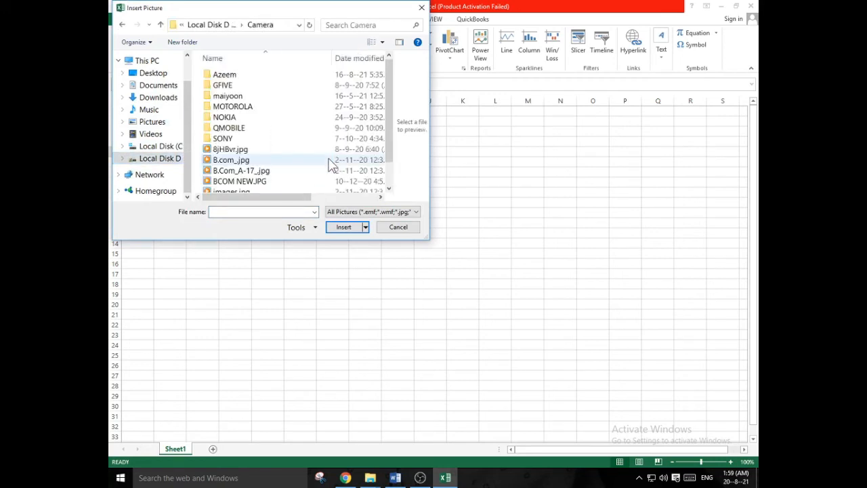
{"action": "double_click", "coordinate": [239, 78]}
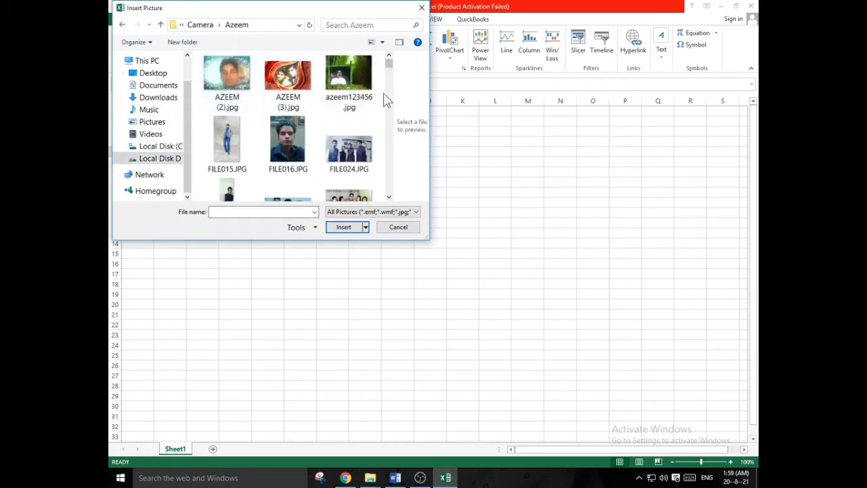
Step: Find the photo IMG_20200223_213144.jpg in the folder and insert it into Sheet1
{"action": "scroll", "coordinate": [379, 99], "scroll_direction": "down", "scroll_amount": 5}
{"action": "scroll", "coordinate": [366, 102], "scroll_direction": "down", "scroll_amount": 8}
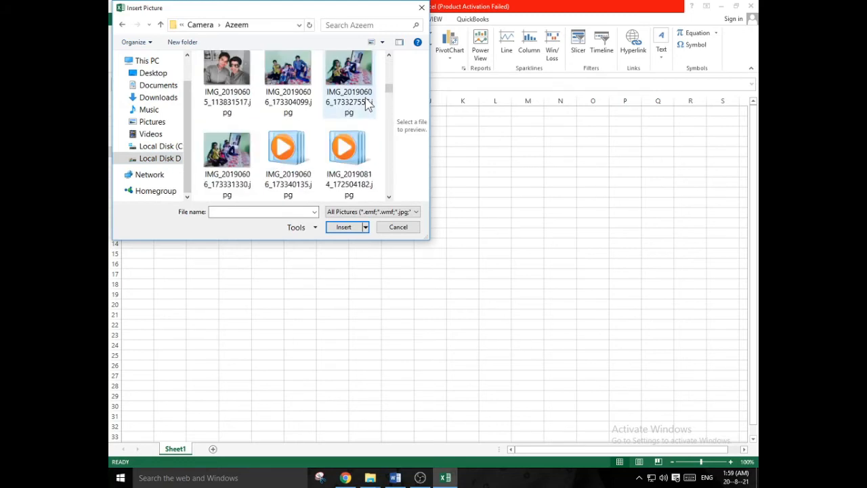
{"action": "scroll", "coordinate": [366, 102], "scroll_direction": "down", "scroll_amount": 8}
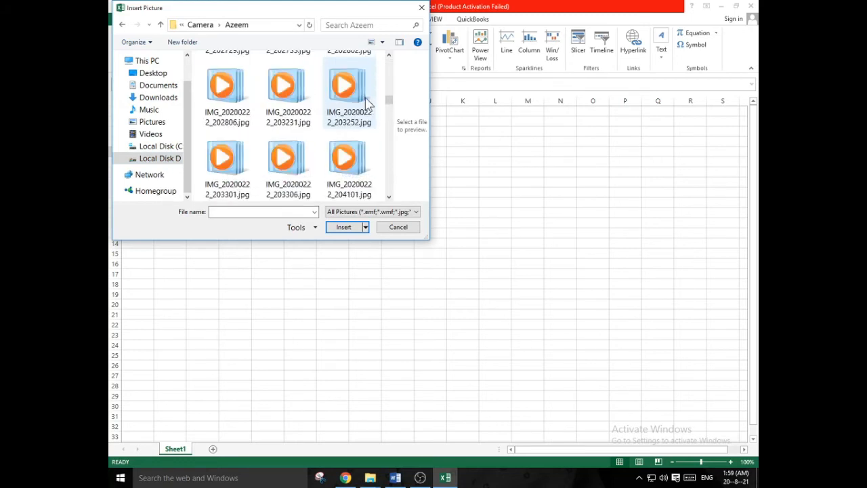
{"action": "scroll", "coordinate": [366, 102], "scroll_direction": "down", "scroll_amount": 2}
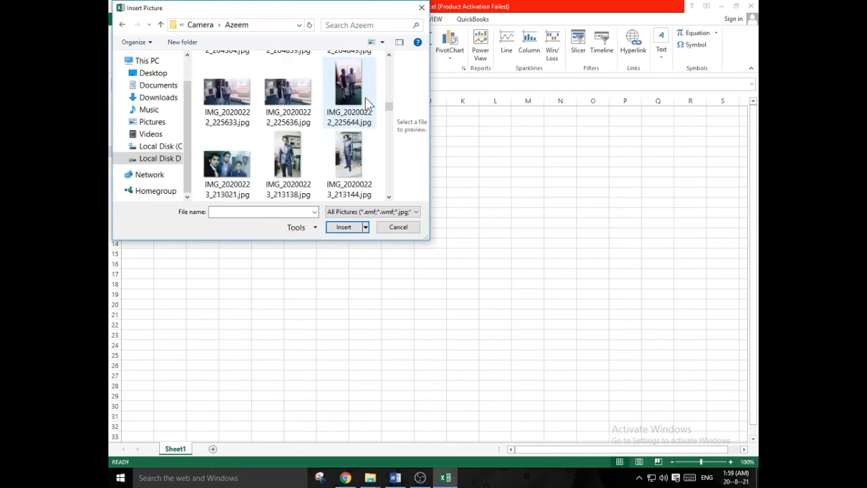
{"action": "left_click", "coordinate": [312, 153]}
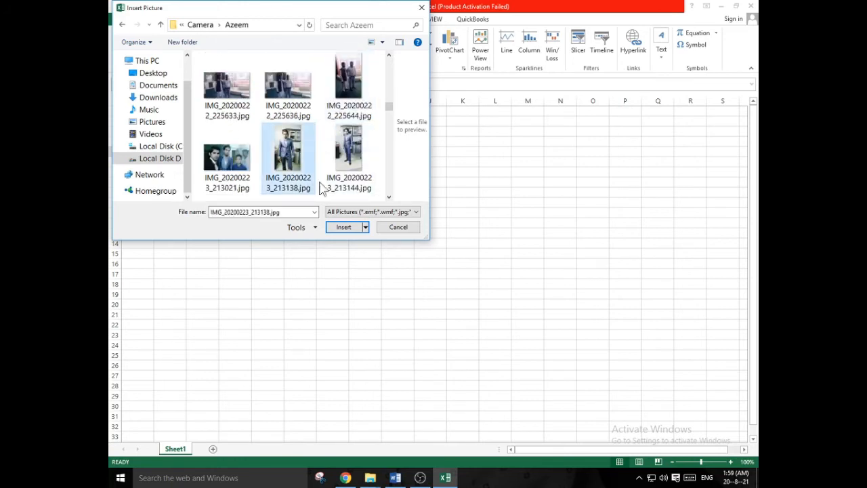
{"action": "left_click", "coordinate": [347, 155]}
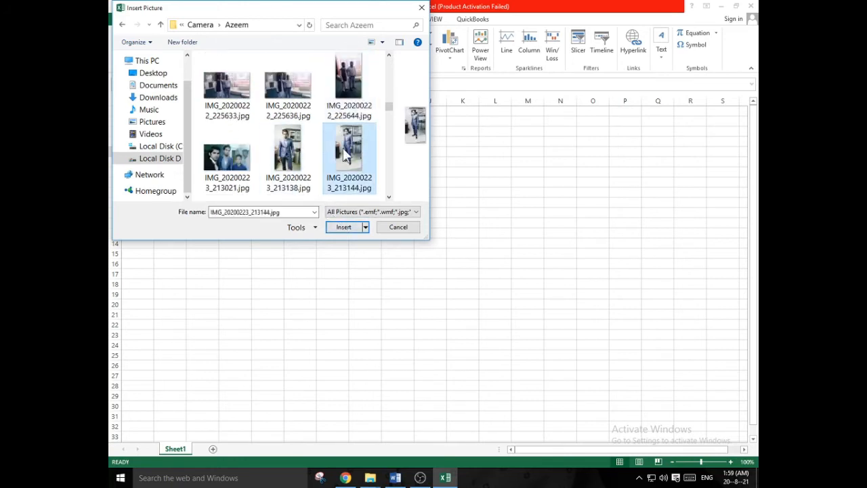
{"action": "left_click", "coordinate": [343, 227]}
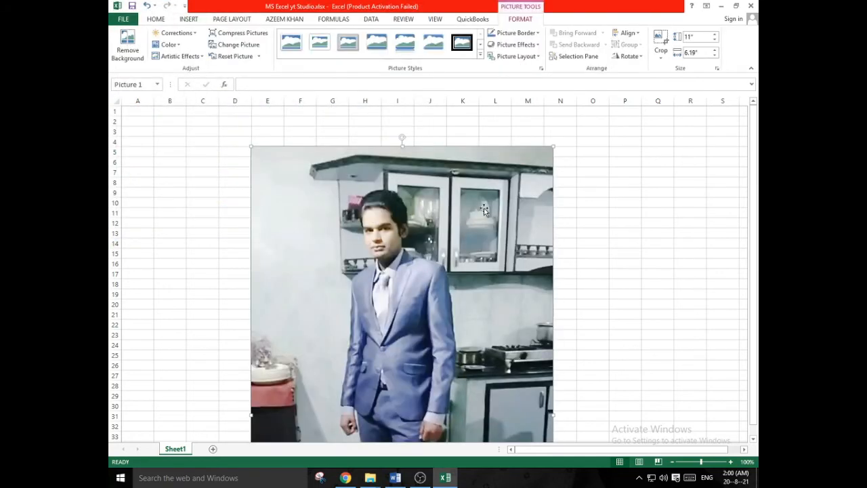
Step: Shrink the inserted photo to about 2.59" high by 1.46" wide and place it over columns C to E, rows 7 to 19
{"action": "scroll", "coordinate": [484, 210], "scroll_direction": "down", "scroll_amount": 5}
{"action": "scroll", "coordinate": [485, 210], "scroll_direction": "down", "scroll_amount": 6}
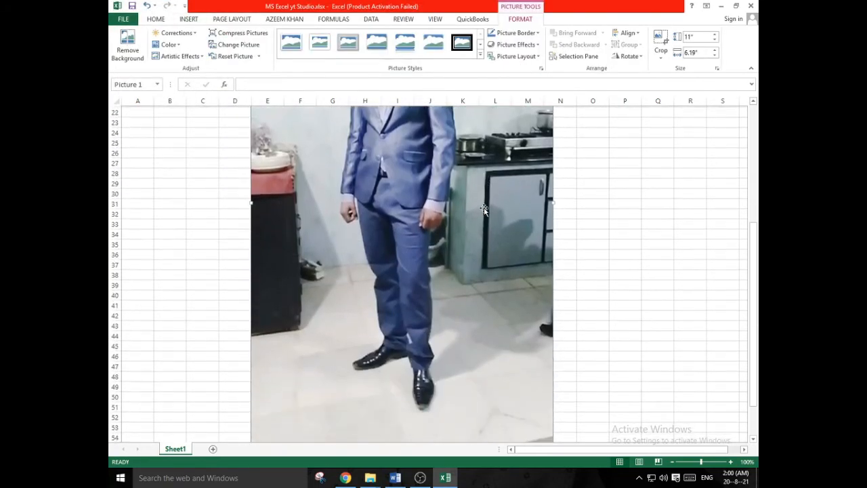
{"action": "scroll", "coordinate": [485, 207], "scroll_direction": "up", "scroll_amount": 7}
{"action": "scroll", "coordinate": [485, 208], "scroll_direction": "up", "scroll_amount": 4}
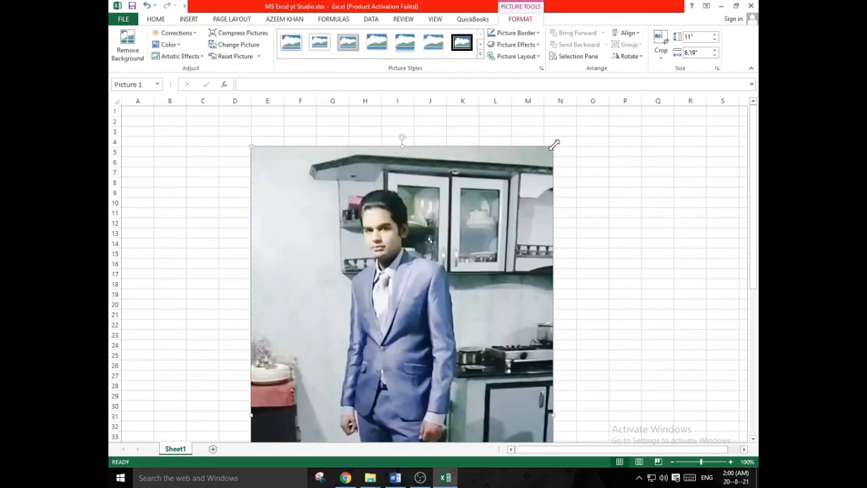
{"action": "left_click_drag", "start_coordinate": [554, 145], "coordinate": [427, 393]}
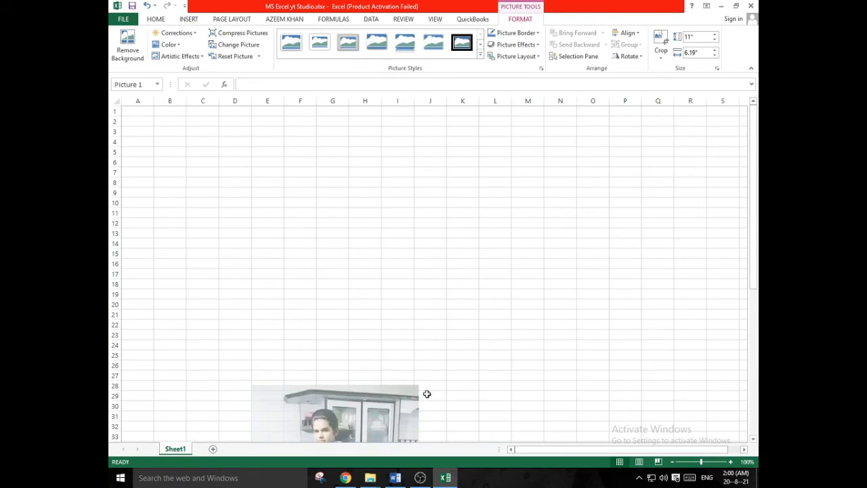
{"action": "scroll", "coordinate": [424, 372], "scroll_direction": "down", "scroll_amount": 3}
{"action": "left_click_drag", "start_coordinate": [400, 342], "coordinate": [379, 127]}
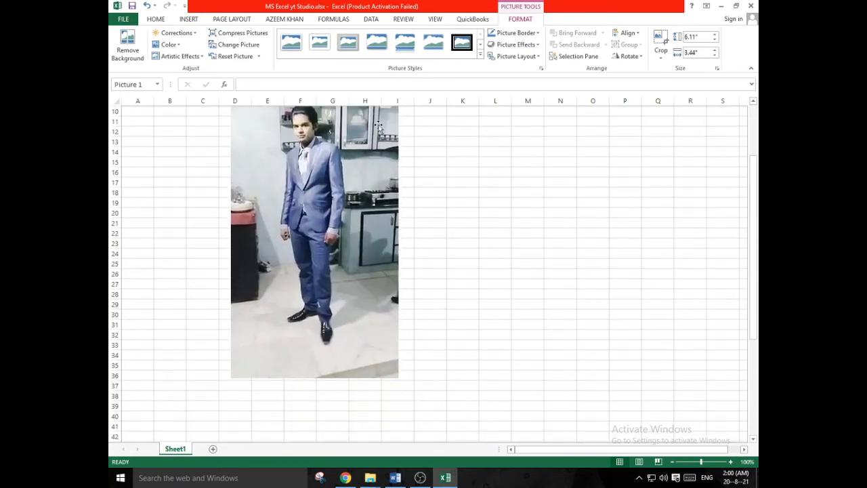
{"action": "scroll", "coordinate": [380, 127], "scroll_direction": "up", "scroll_amount": 3}
{"action": "scroll", "coordinate": [393, 130], "scroll_direction": "down", "scroll_amount": 2}
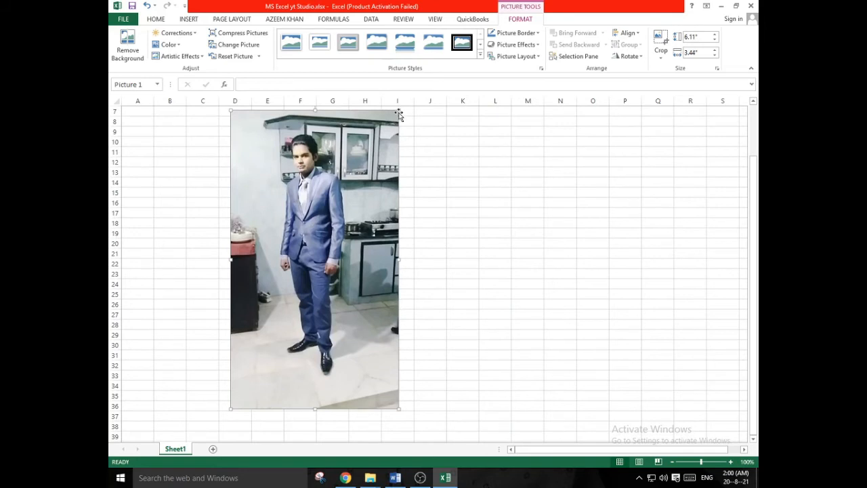
{"action": "left_click_drag", "start_coordinate": [399, 114], "coordinate": [302, 282]}
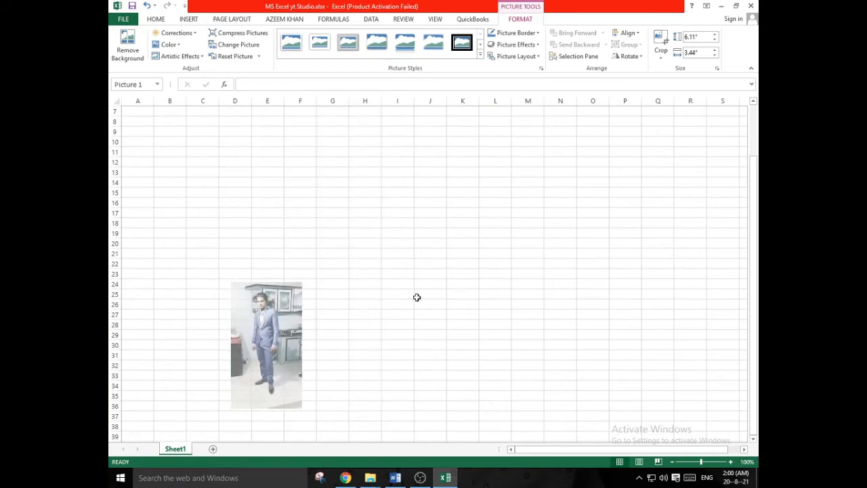
{"action": "left_click_drag", "start_coordinate": [260, 318], "coordinate": [227, 144]}
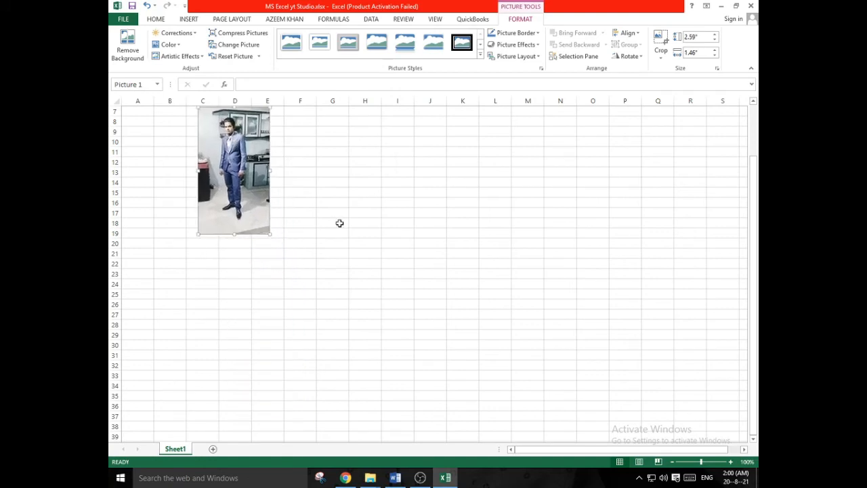
{"action": "scroll", "coordinate": [340, 223], "scroll_direction": "up", "scroll_amount": 2}
Step: Insert the picture Capture.JPG from the Desktop at cell F6
{"action": "left_click", "coordinate": [288, 213]}
{"action": "left_click", "coordinate": [298, 163]}
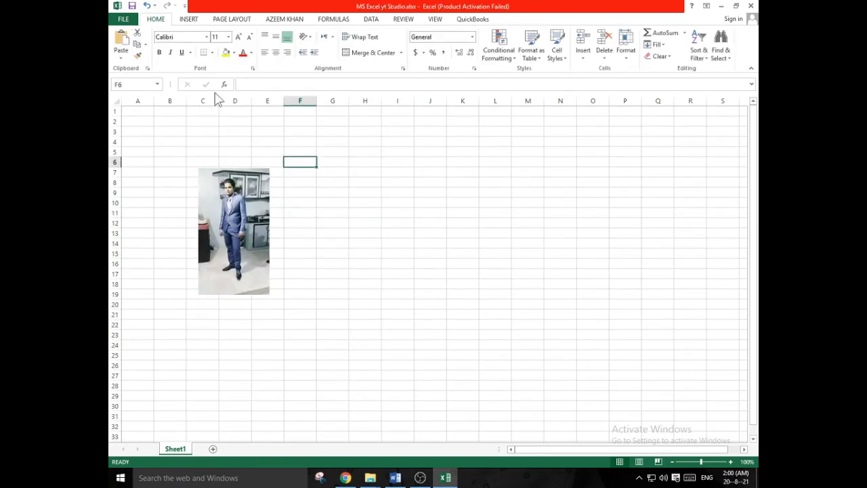
{"action": "left_click", "coordinate": [190, 20]}
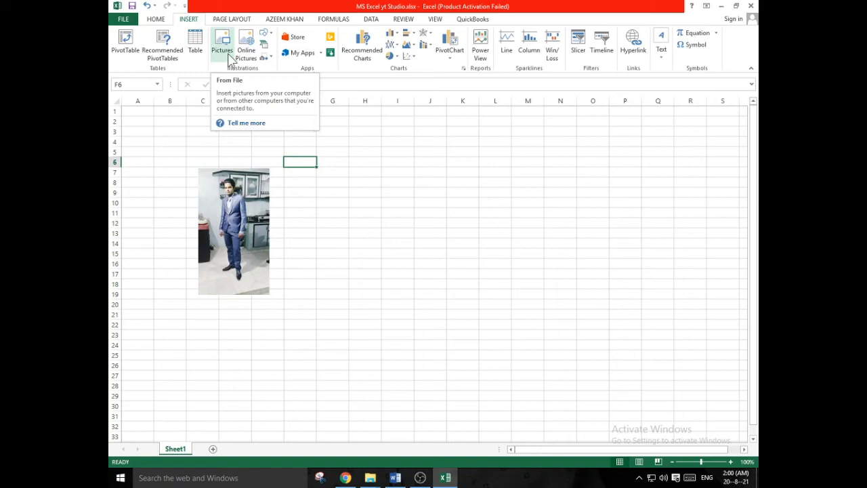
{"action": "left_click", "coordinate": [222, 44]}
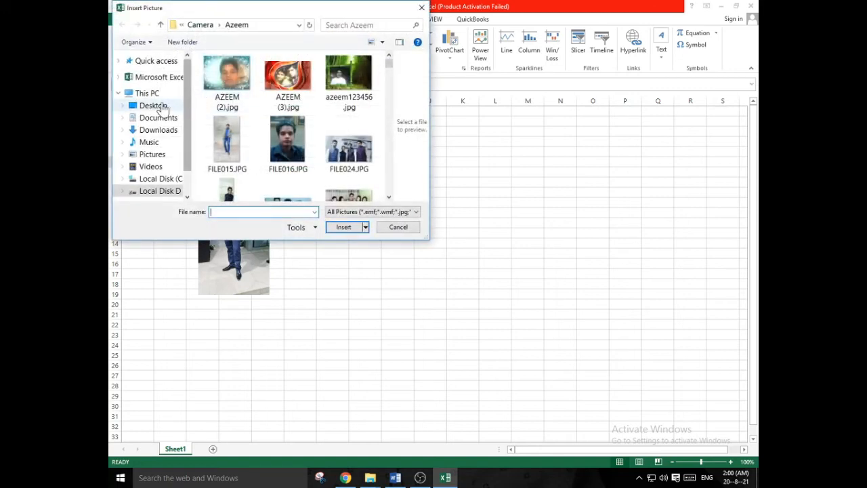
{"action": "left_click", "coordinate": [163, 107]}
{"action": "scroll", "coordinate": [298, 114], "scroll_direction": "down", "scroll_amount": 2}
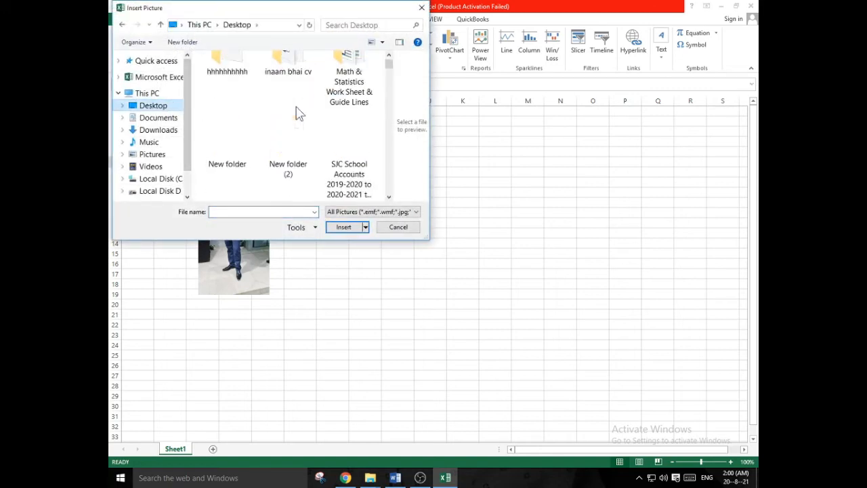
{"action": "scroll", "coordinate": [298, 114], "scroll_direction": "down", "scroll_amount": 1}
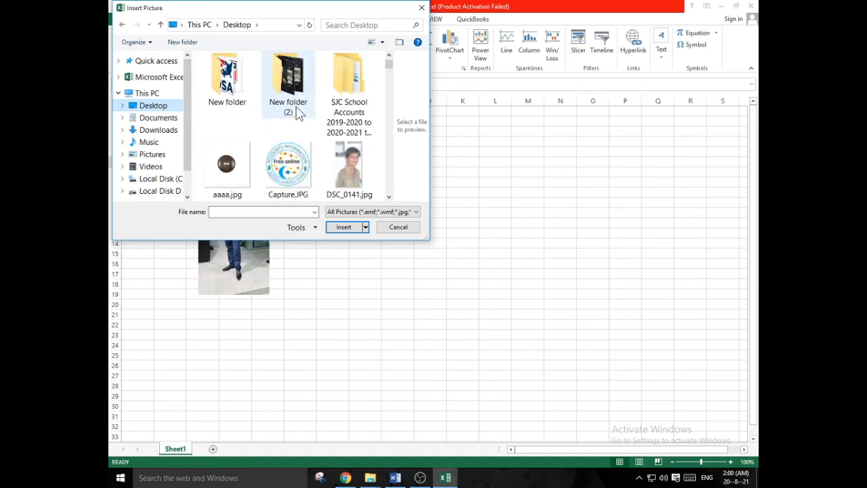
{"action": "left_click", "coordinate": [288, 166]}
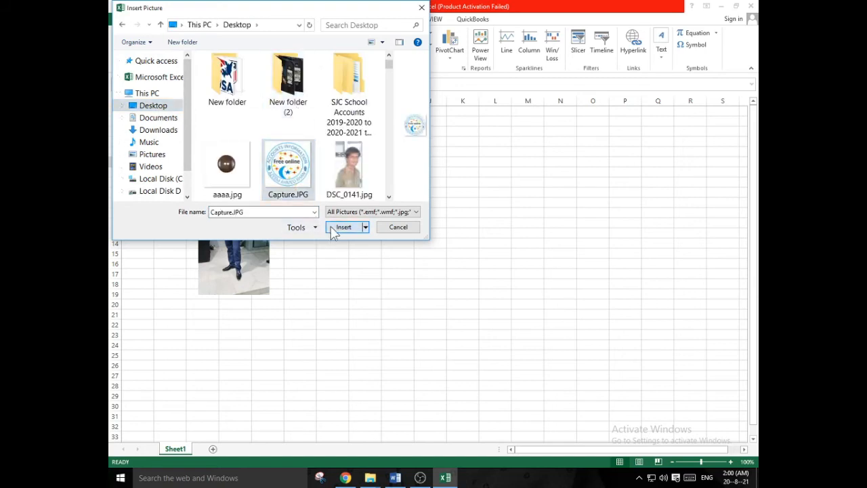
{"action": "left_click", "coordinate": [343, 227]}
Step: Move the round logo next to the photo, shrink it to about 2.27" by 2.27", and deselect it
{"action": "left_click_drag", "start_coordinate": [358, 203], "coordinate": [354, 168]}
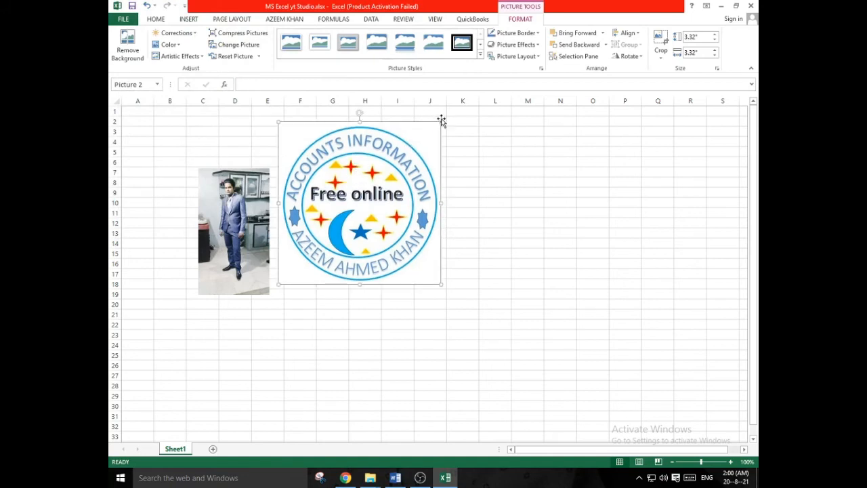
{"action": "left_click_drag", "start_coordinate": [441, 121], "coordinate": [372, 209]}
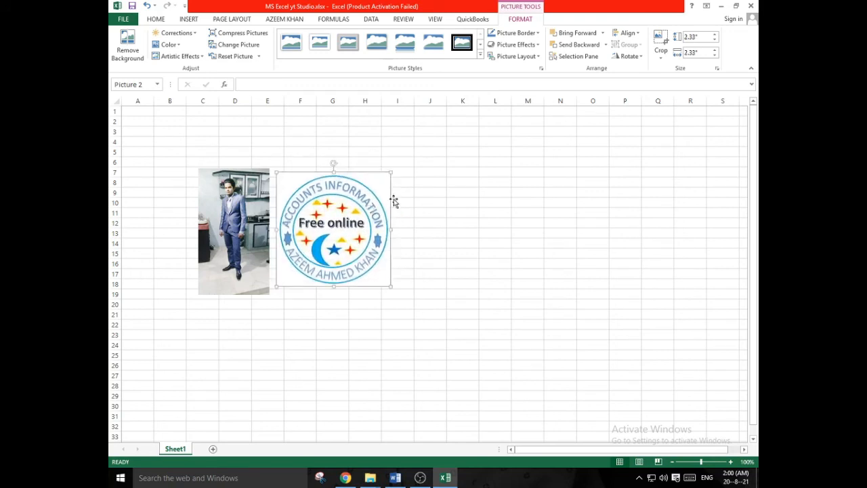
{"action": "left_click_drag", "start_coordinate": [390, 172], "coordinate": [387, 174]}
{"action": "left_click", "coordinate": [417, 215]}
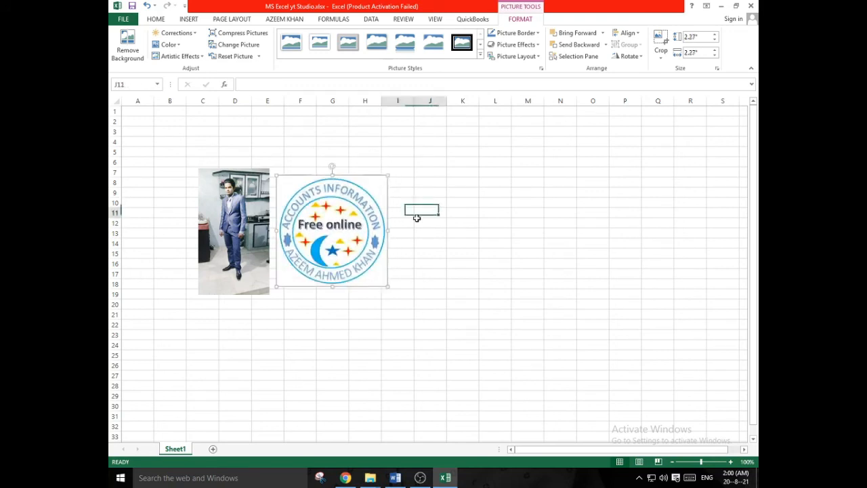
{"action": "left_click", "coordinate": [457, 226]}
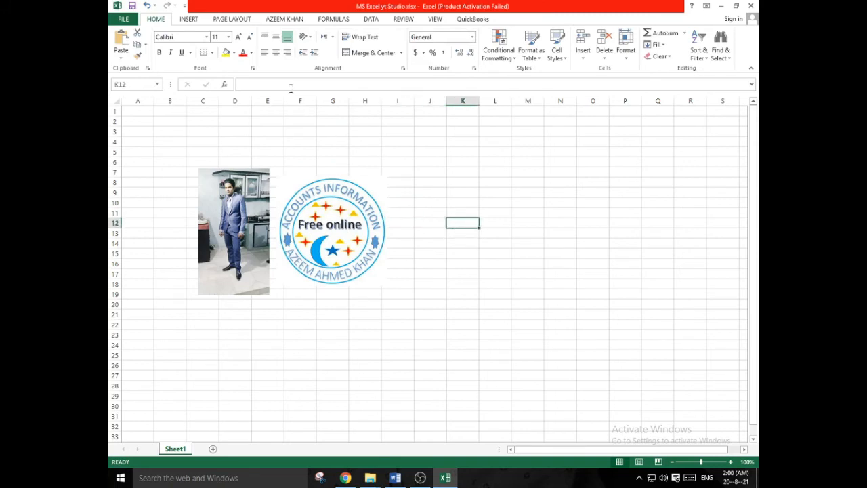
{"action": "left_click", "coordinate": [189, 19]}
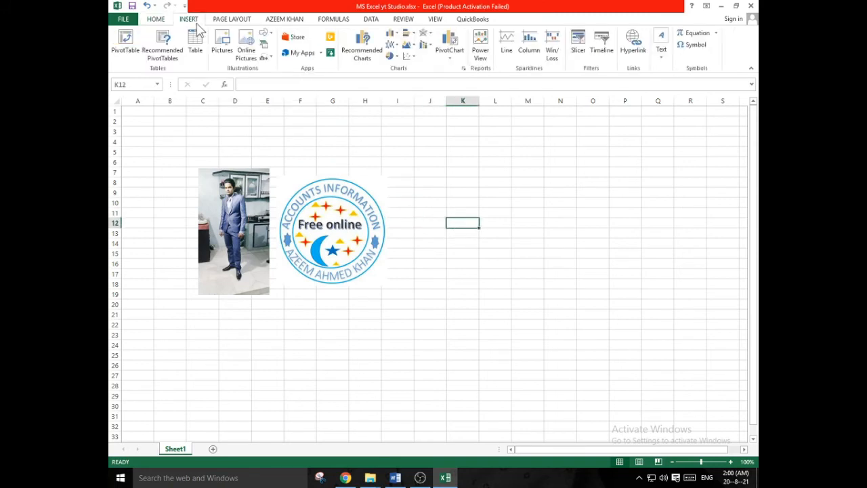
{"action": "scroll", "coordinate": [197, 28], "scroll_direction": "up", "scroll_amount": 1}
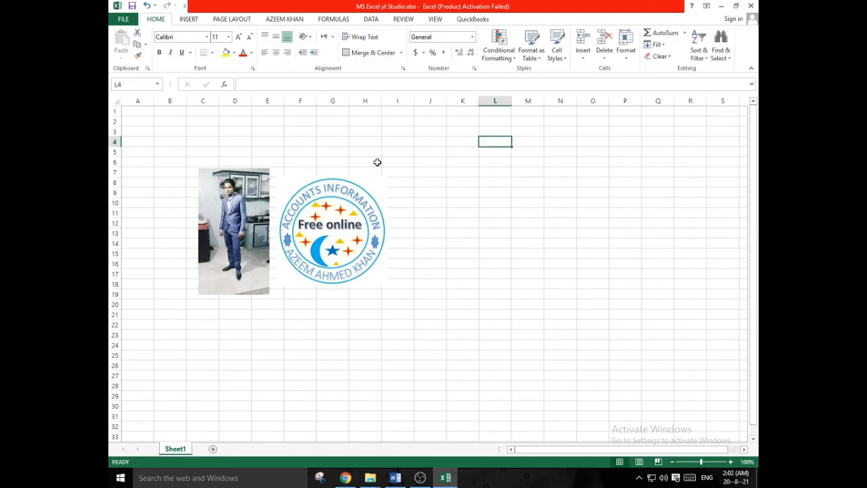
Step: Insert a comment with random placeholder letters on cell K6 and leave it by selecting cell K9
{"action": "left_click", "coordinate": [467, 171]}
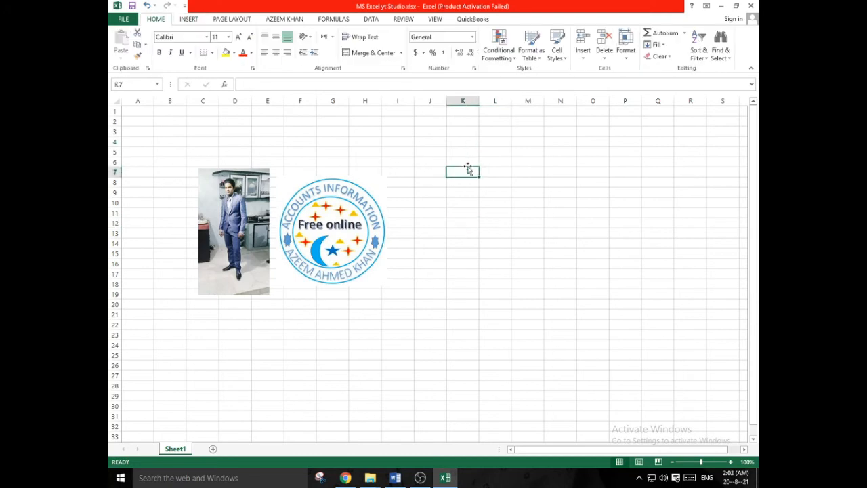
{"action": "right_click", "coordinate": [465, 165]}
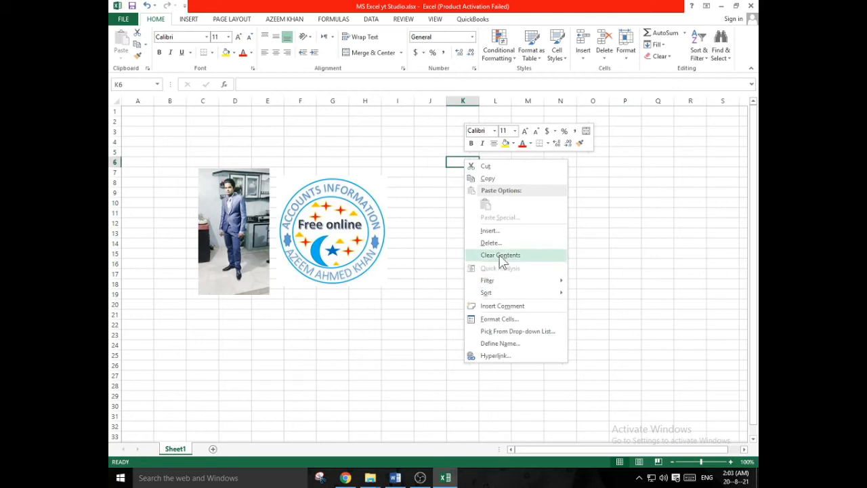
{"action": "left_click", "coordinate": [502, 306]}
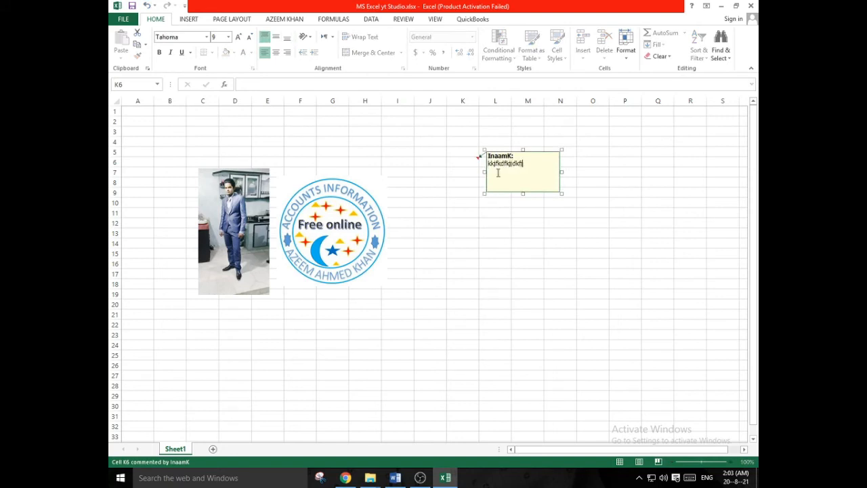
{"action": "left_click", "coordinate": [469, 189]}
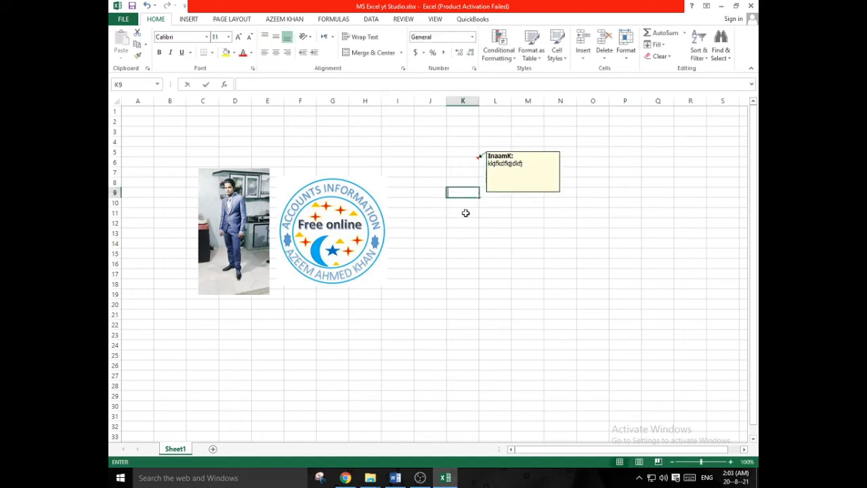
{"action": "left_click", "coordinate": [464, 212]}
{"action": "left_click", "coordinate": [465, 233]}
{"action": "left_click", "coordinate": [472, 161]}
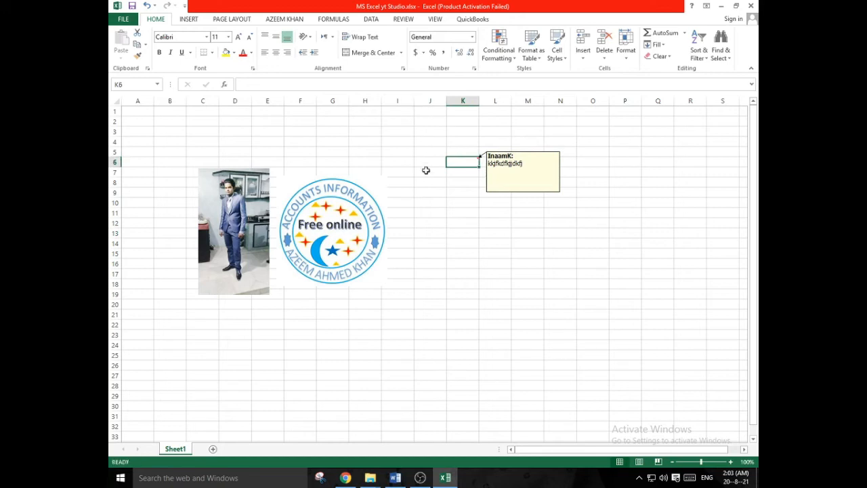
{"action": "left_click", "coordinate": [473, 211]}
{"action": "left_click", "coordinate": [475, 161]}
Step: Insert a comment reading "Important think" on cell K11 and leave it by selecting a cell below the comment box
{"action": "left_click", "coordinate": [463, 212]}
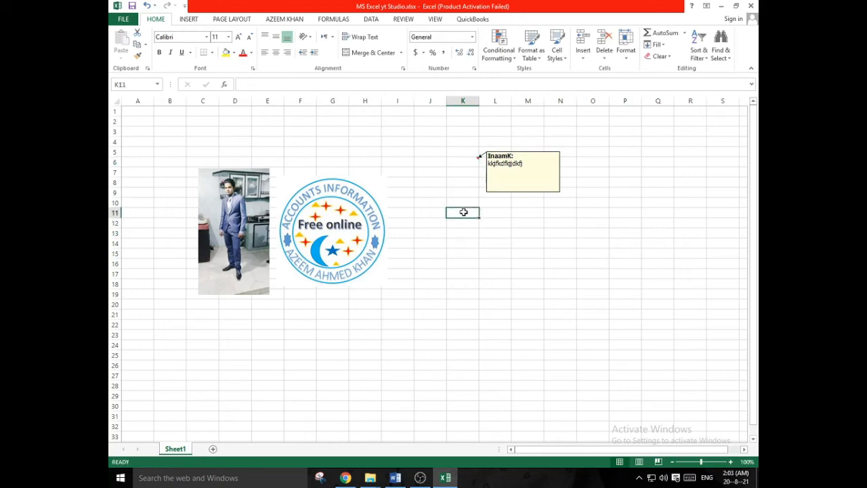
{"action": "right_click", "coordinate": [463, 212]}
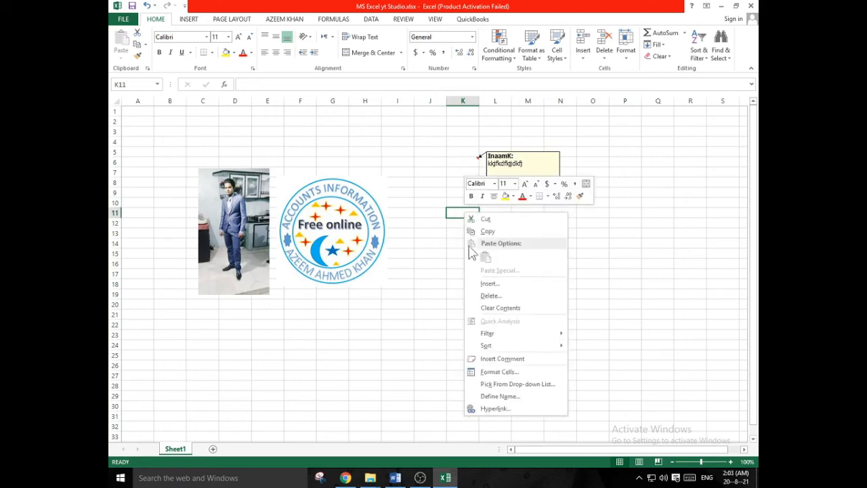
{"action": "left_click", "coordinate": [500, 358]}
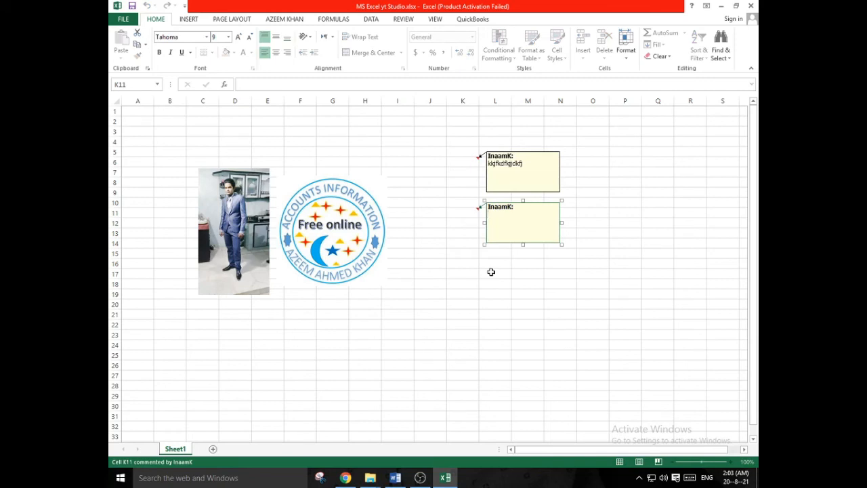
{"action": "type", "text": "Important think"}
{"action": "left_click", "coordinate": [498, 253]}
{"action": "left_click", "coordinate": [462, 213]}
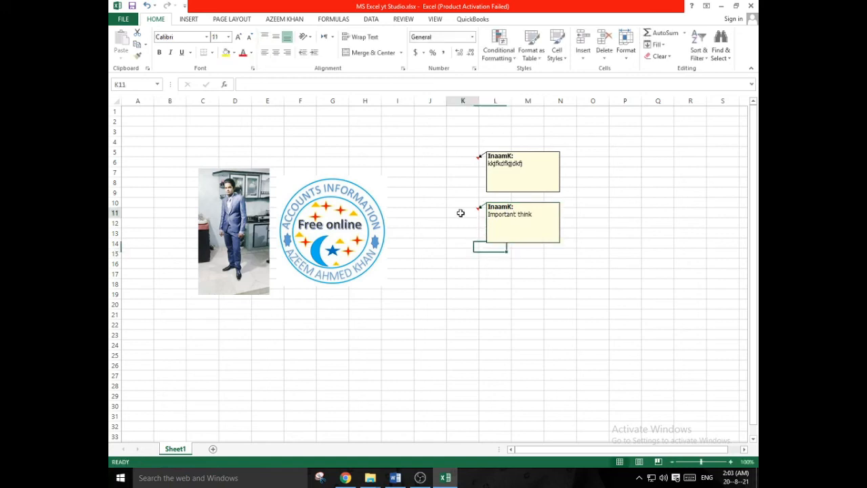
{"action": "left_click", "coordinate": [465, 163]}
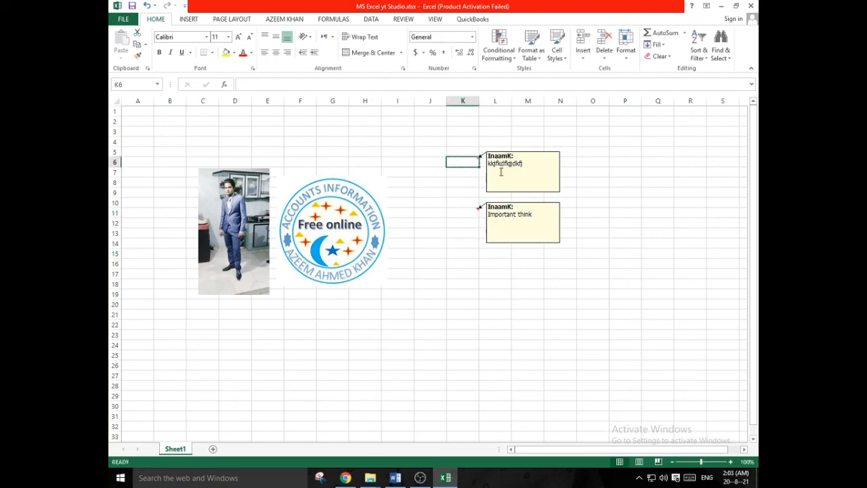
{"action": "left_click", "coordinate": [465, 213]}
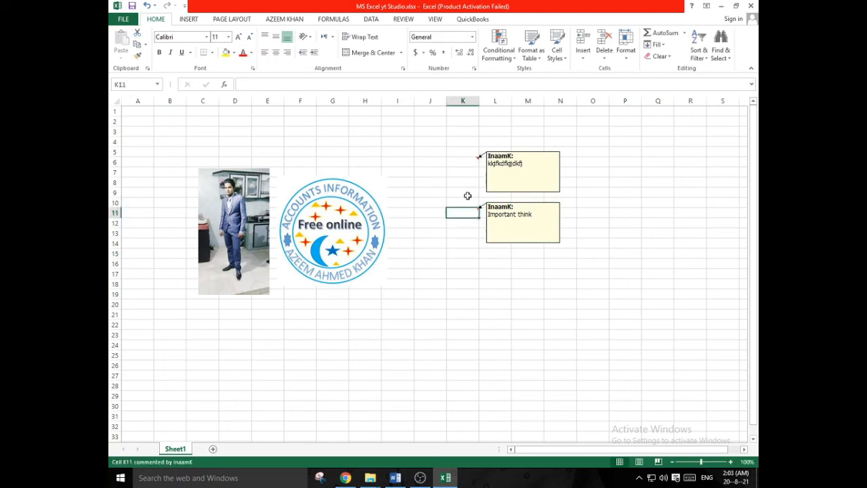
{"action": "left_click", "coordinate": [471, 164]}
{"action": "left_click", "coordinate": [506, 166]}
{"action": "left_click", "coordinate": [512, 224]}
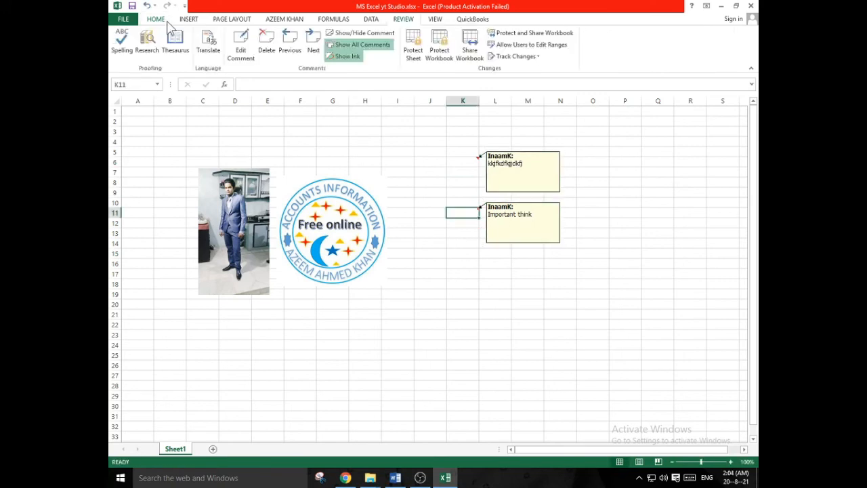
{"action": "left_click", "coordinate": [158, 20]}
{"action": "left_click", "coordinate": [448, 243]}
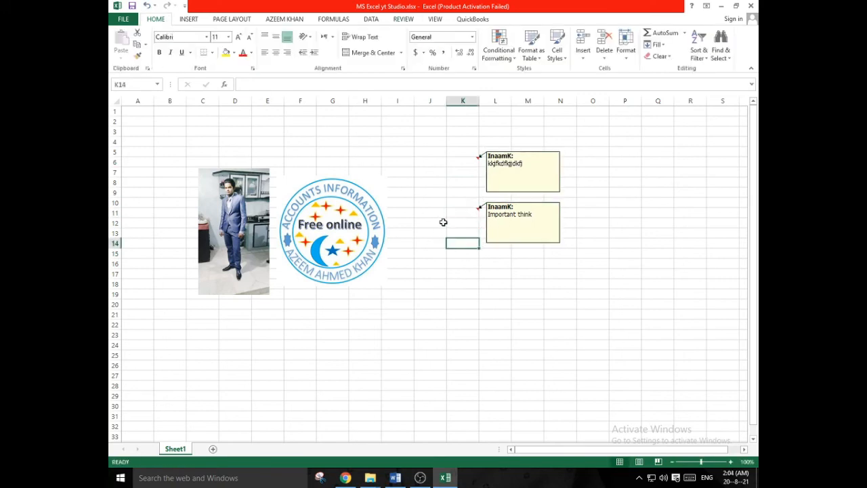
Step: Turn off the display of all comments on the sheet and select the empty cell N14
{"action": "left_click", "coordinate": [404, 20]}
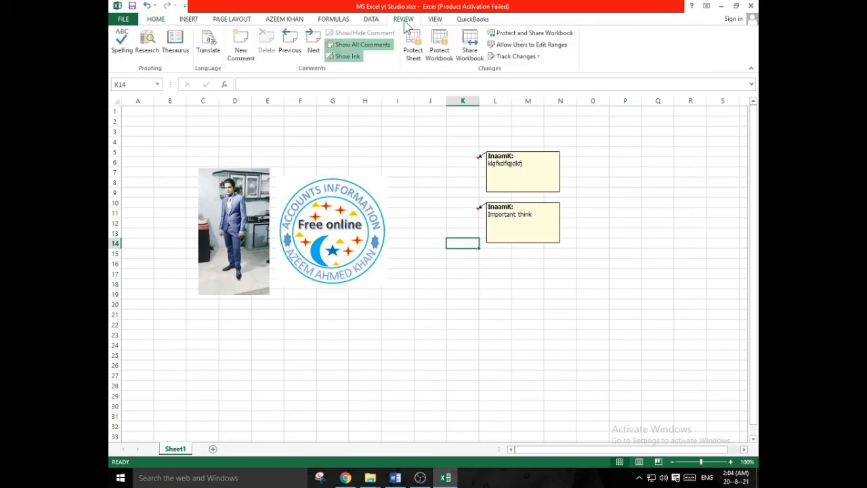
{"action": "left_click", "coordinate": [366, 45]}
{"action": "left_click", "coordinate": [450, 202]}
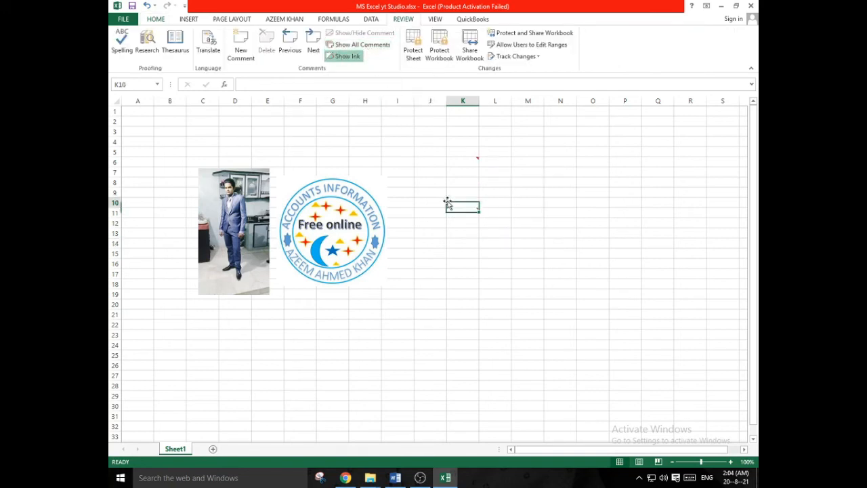
{"action": "left_click", "coordinate": [464, 264]}
{"action": "left_click", "coordinate": [546, 244]}
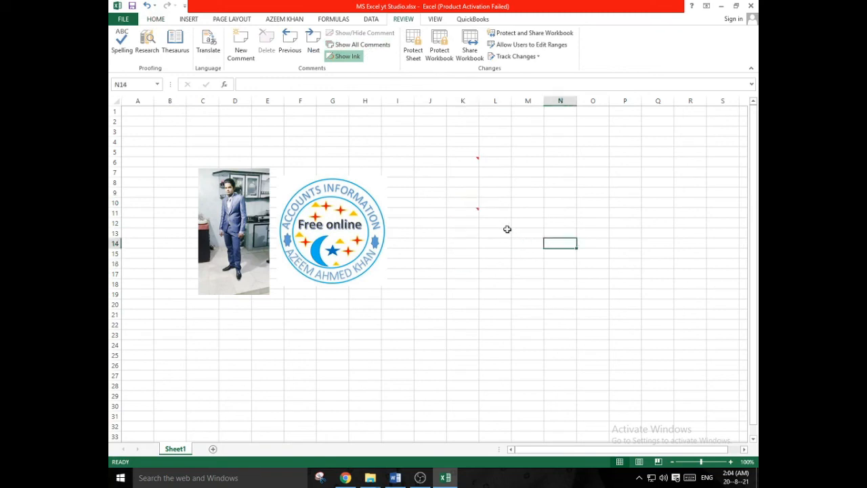
Step: View the hidden comments on cells K11 and K6 one after the other
{"action": "mouse_move", "coordinate": [470, 215]}
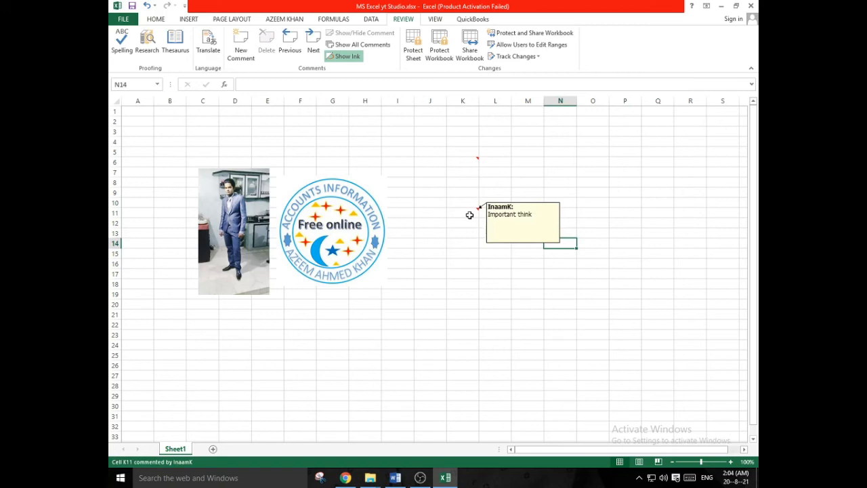
{"action": "left_click", "coordinate": [469, 215]}
{"action": "left_click", "coordinate": [467, 165]}
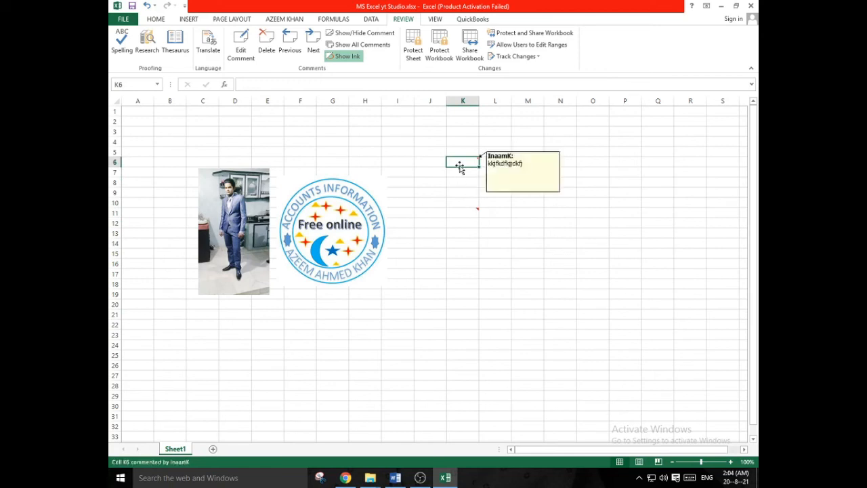
Step: Clear the comment from cell K11 and check the cell again
{"action": "left_click", "coordinate": [467, 211]}
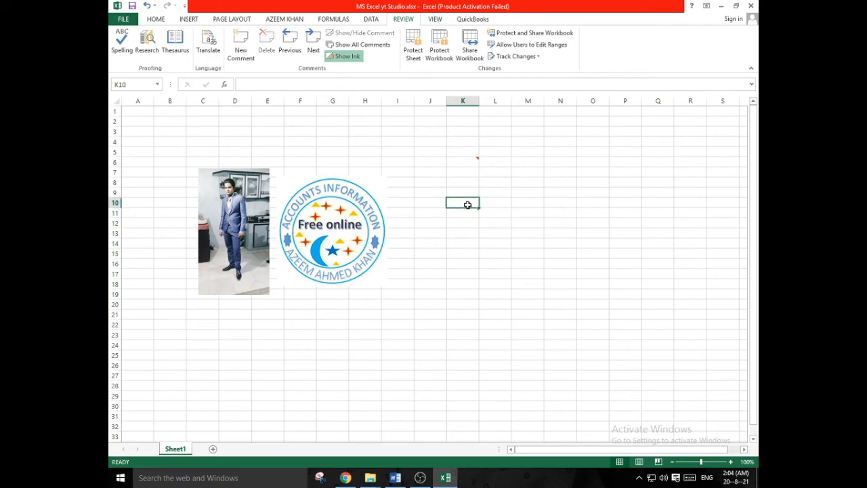
{"action": "mouse_move", "coordinate": [468, 211]}
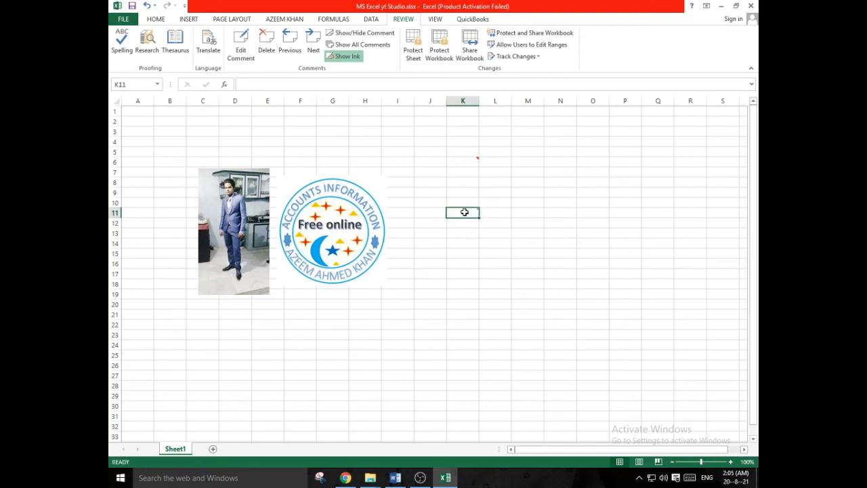
{"action": "left_click", "coordinate": [156, 20]}
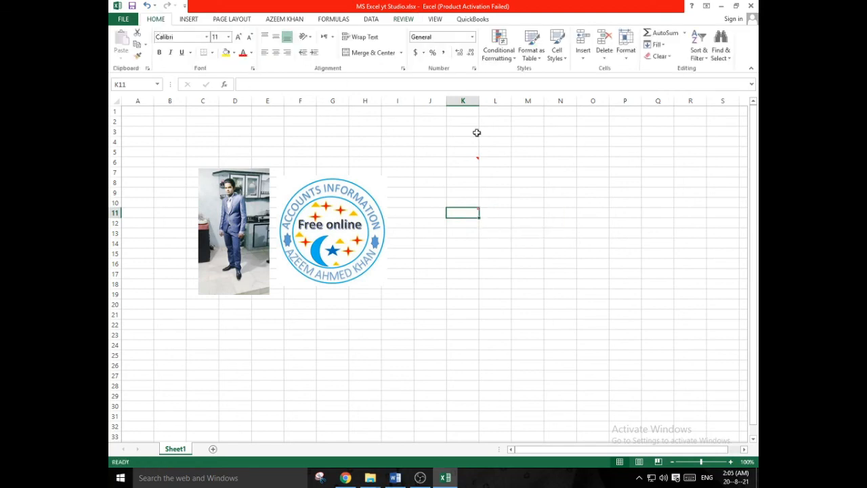
{"action": "left_click", "coordinate": [660, 57]}
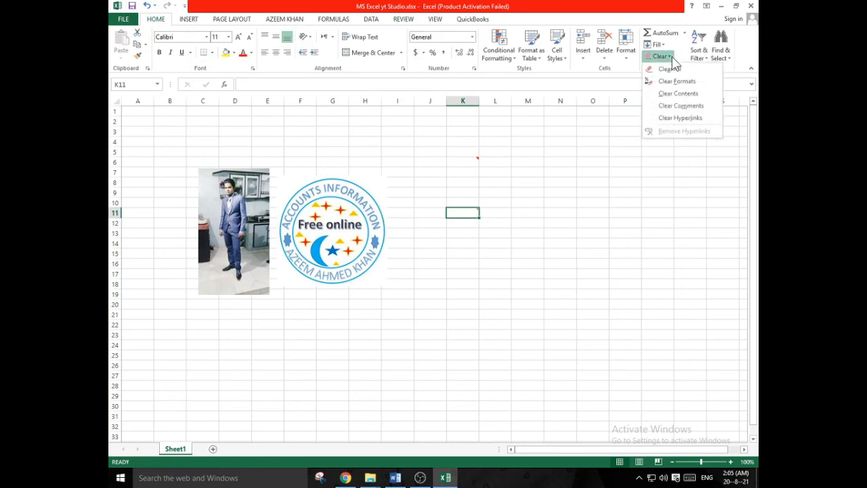
{"action": "left_click", "coordinate": [669, 106]}
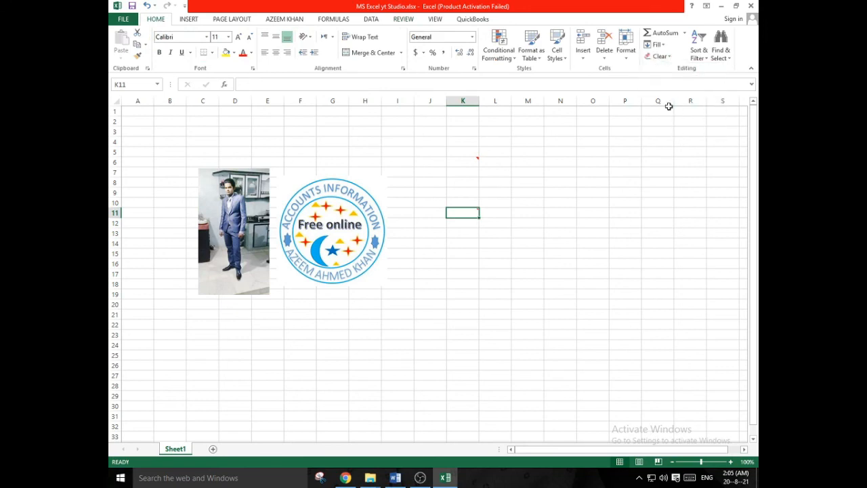
{"action": "left_click", "coordinate": [478, 256]}
{"action": "left_click", "coordinate": [477, 216]}
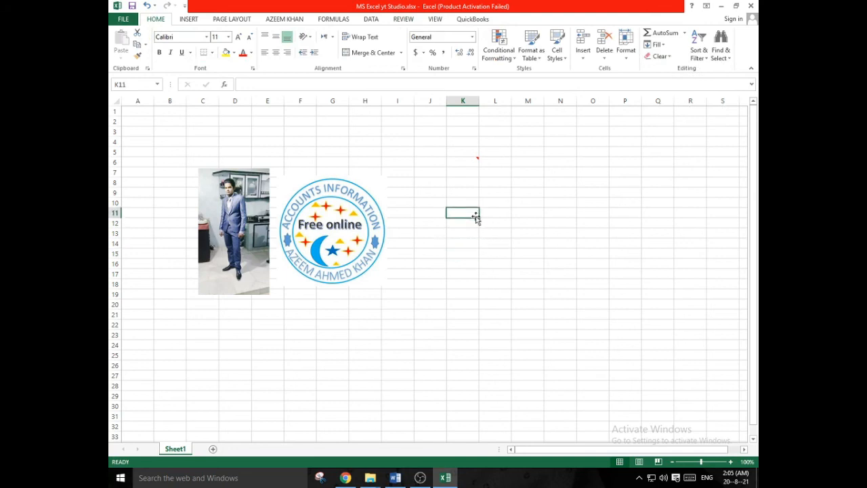
Step: Clear the comment from cell K6 and select the empty cell M9
{"action": "left_click", "coordinate": [473, 165]}
{"action": "left_click", "coordinate": [660, 56]}
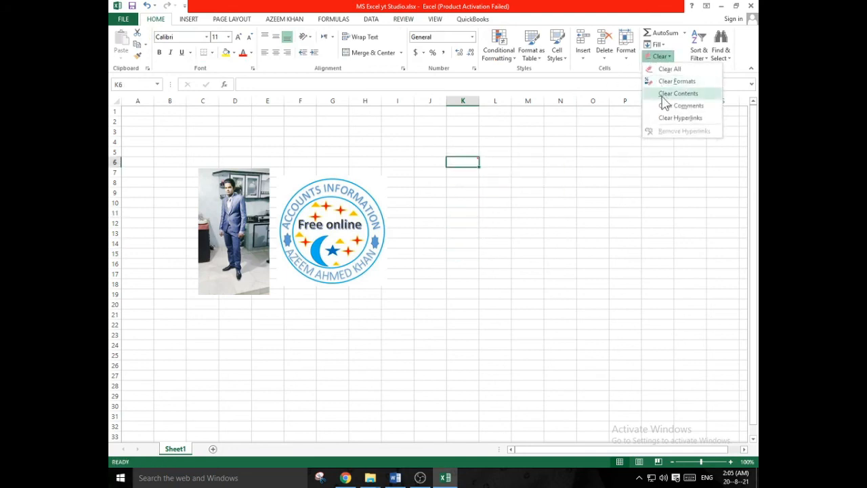
{"action": "left_click", "coordinate": [667, 106]}
{"action": "left_click", "coordinate": [523, 194]}
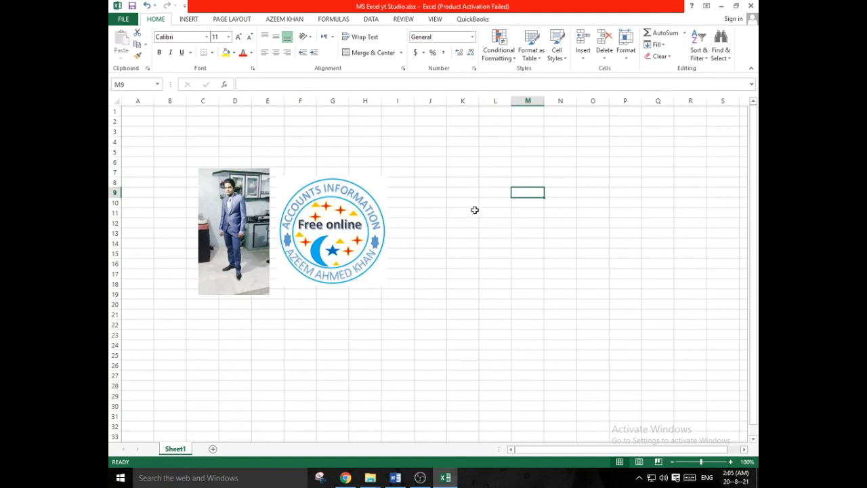